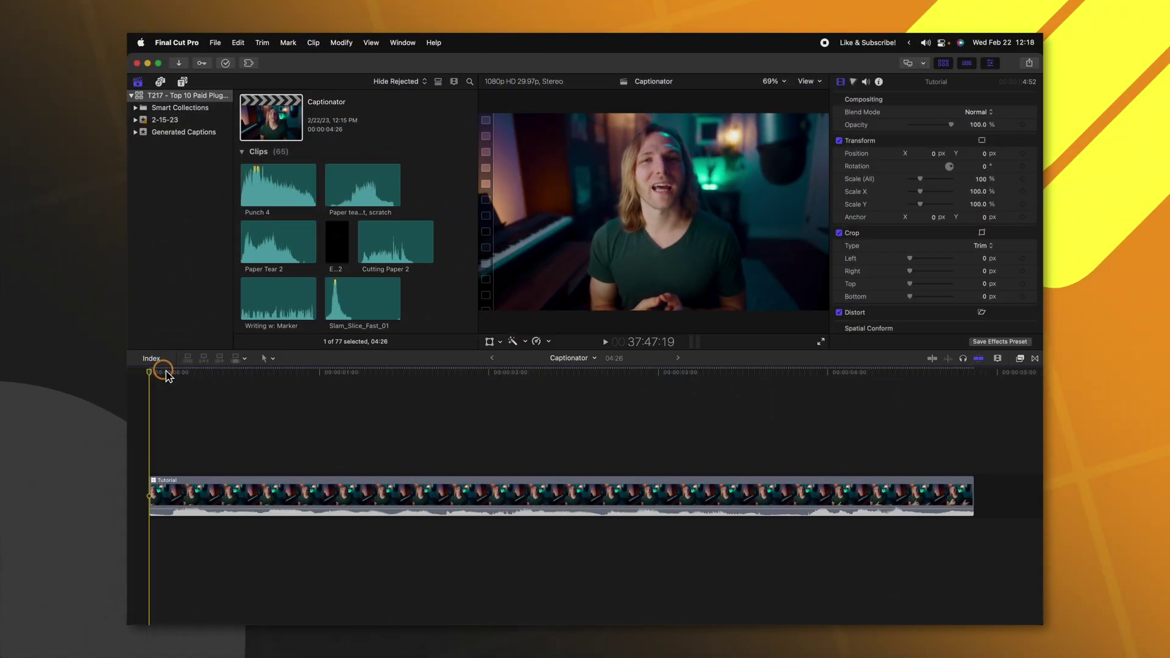
# - From the Captionator category in Final Cut Pro, reveal the Caption title's Caption.moti file in Finder
pyautogui.click(182, 87)
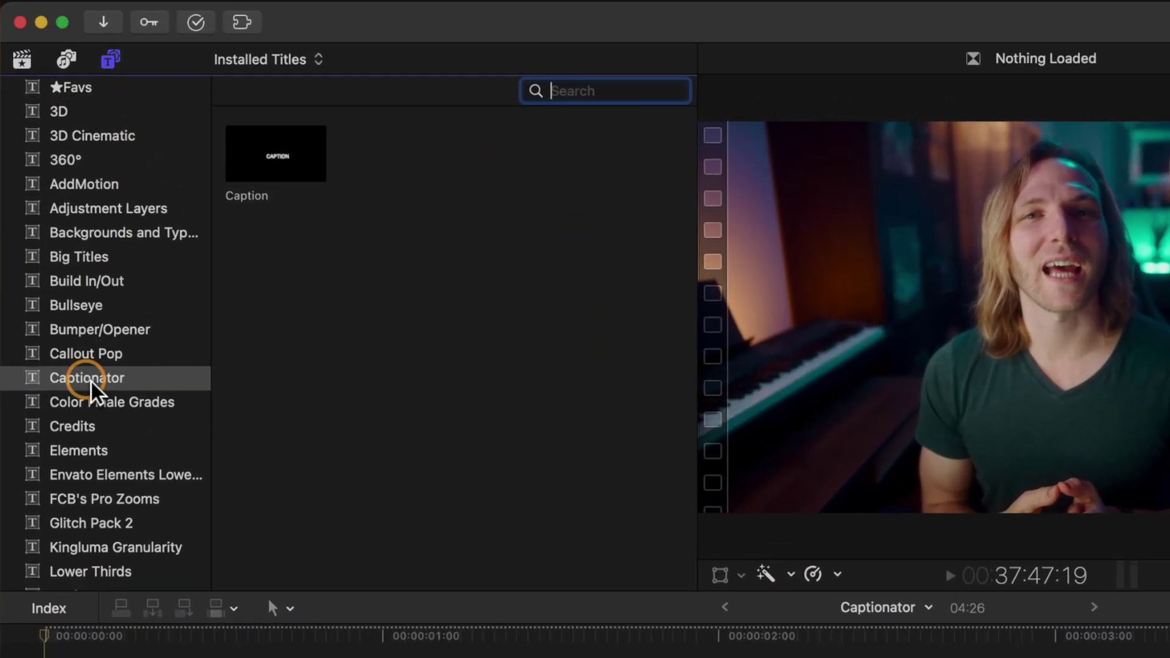
pyautogui.click(173, 243)
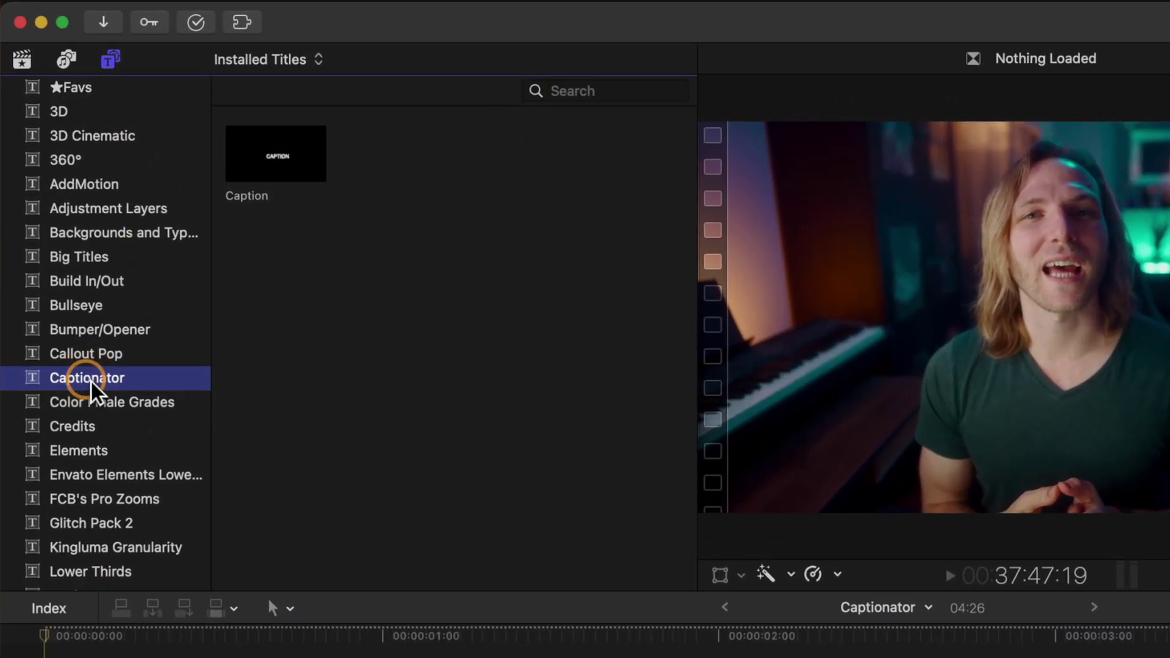
pyautogui.rightClick(307, 170)
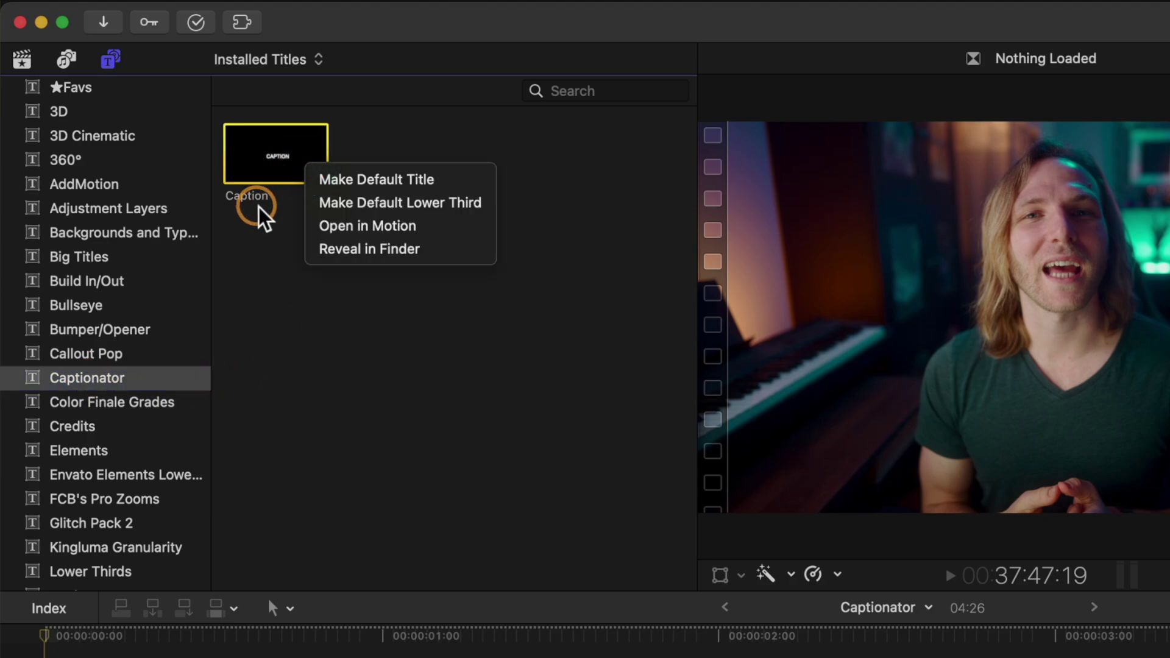
pyautogui.click(359, 249)
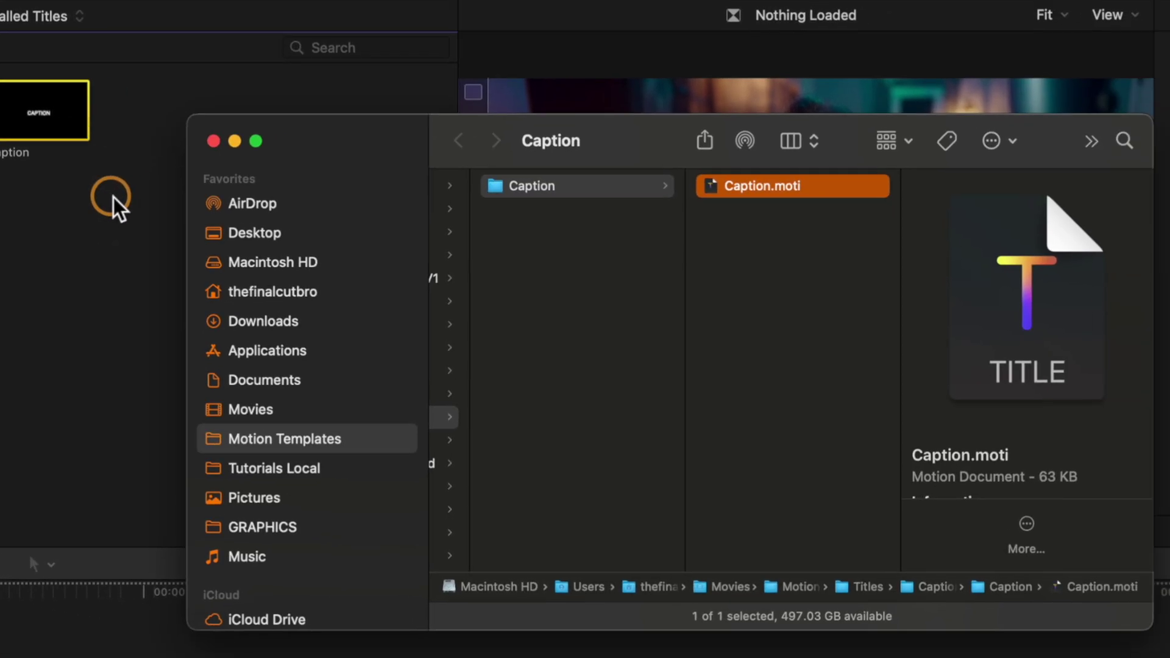
# - Compress the Captionator folder into a zip backup
pyautogui.hscroll(-5, 644, 258)
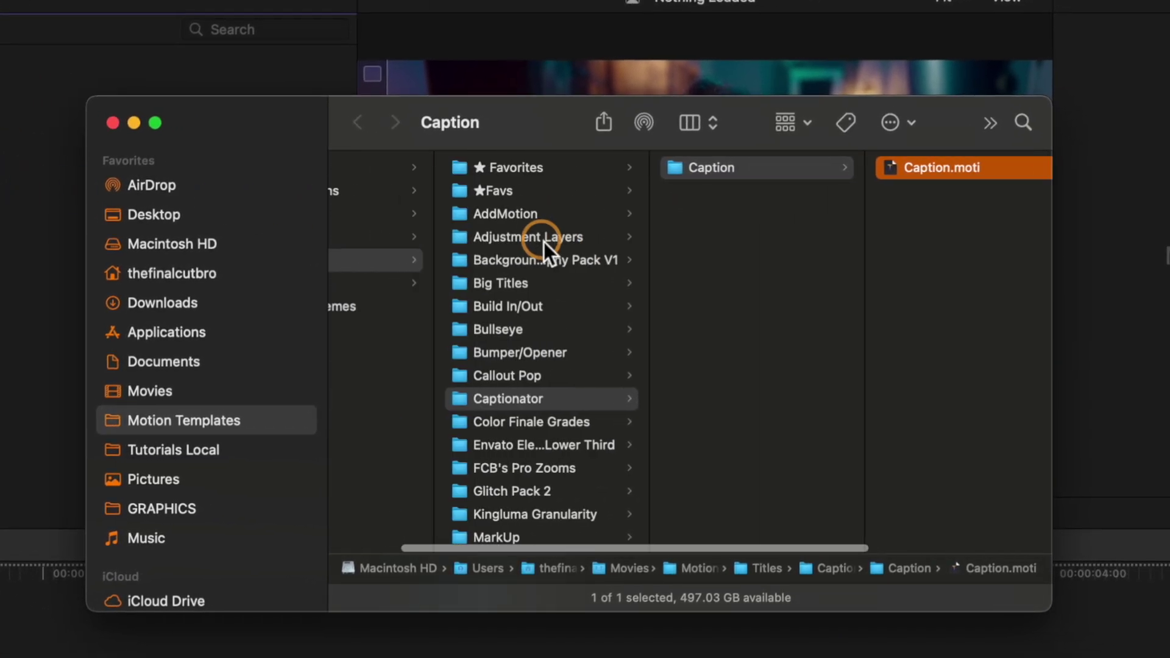
pyautogui.rightClick(553, 405)
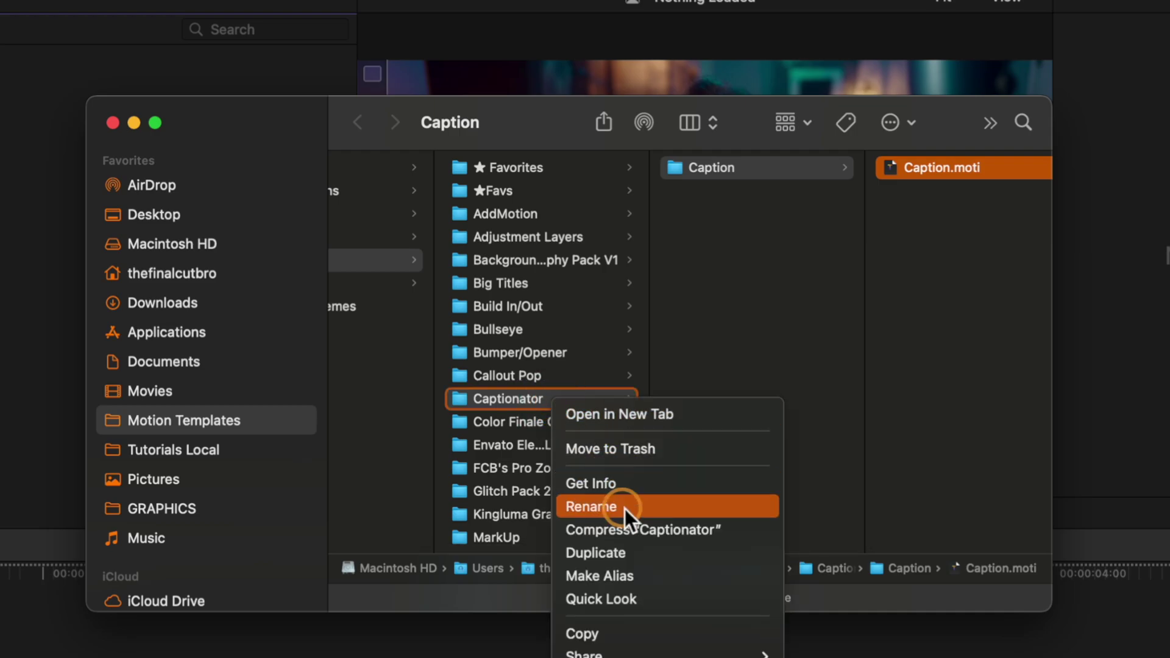
pyautogui.click(643, 529)
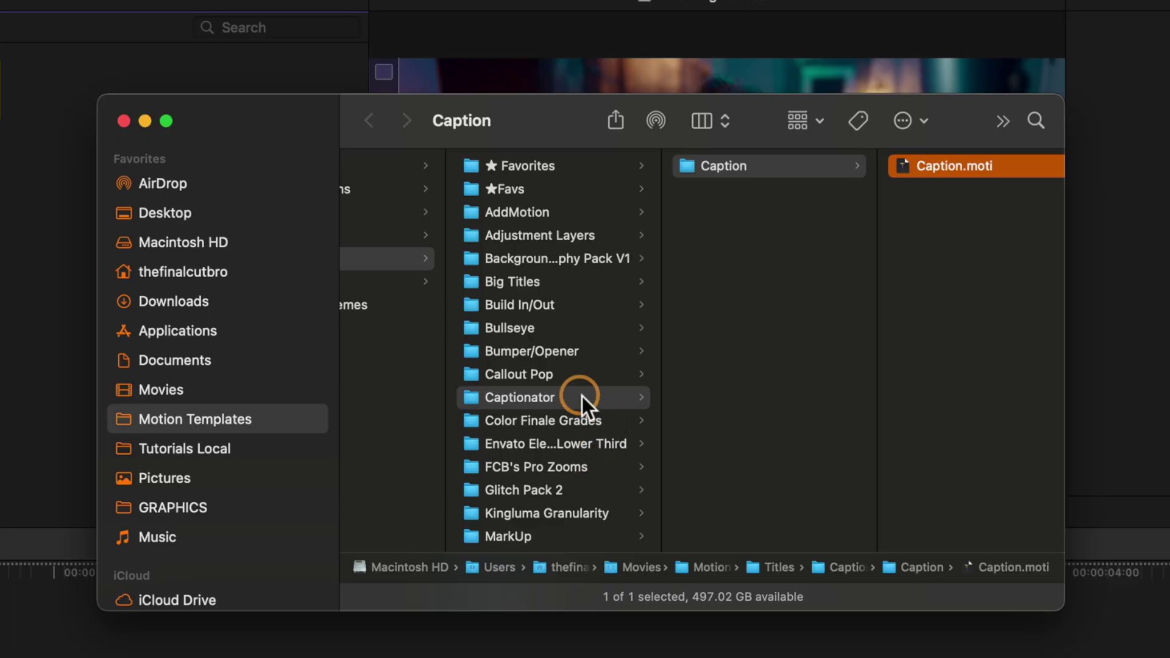
# - Open Caption.moti from Captionator > Caption in Motion
pyautogui.click(583, 396)
pyautogui.click(761, 175)
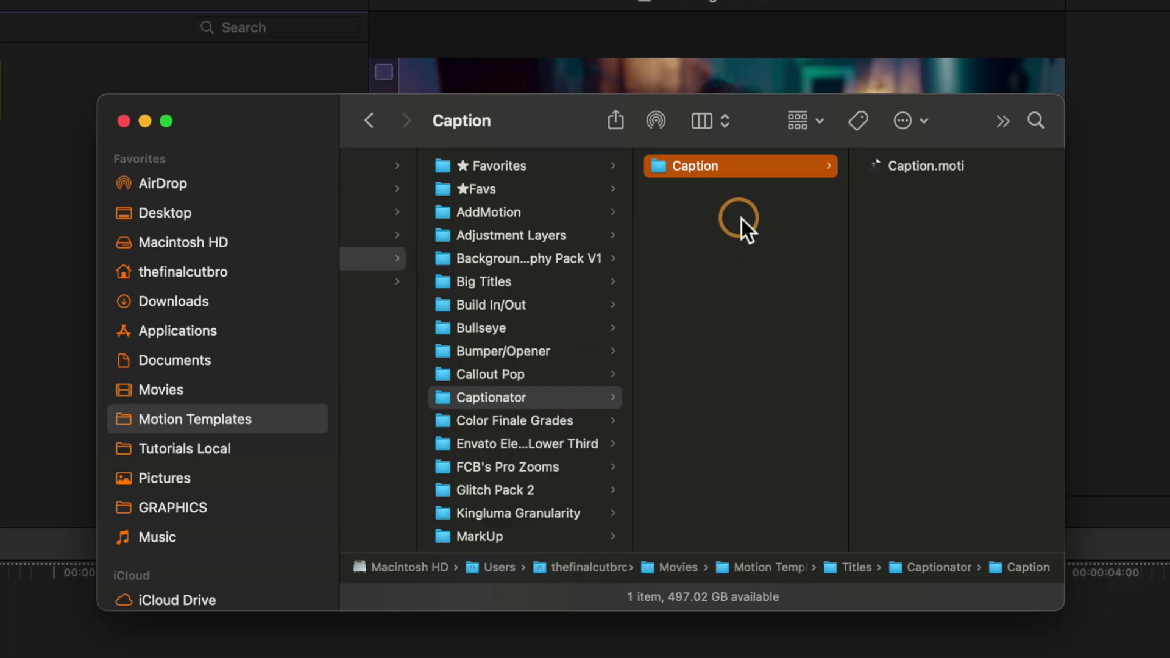
pyautogui.click(888, 172)
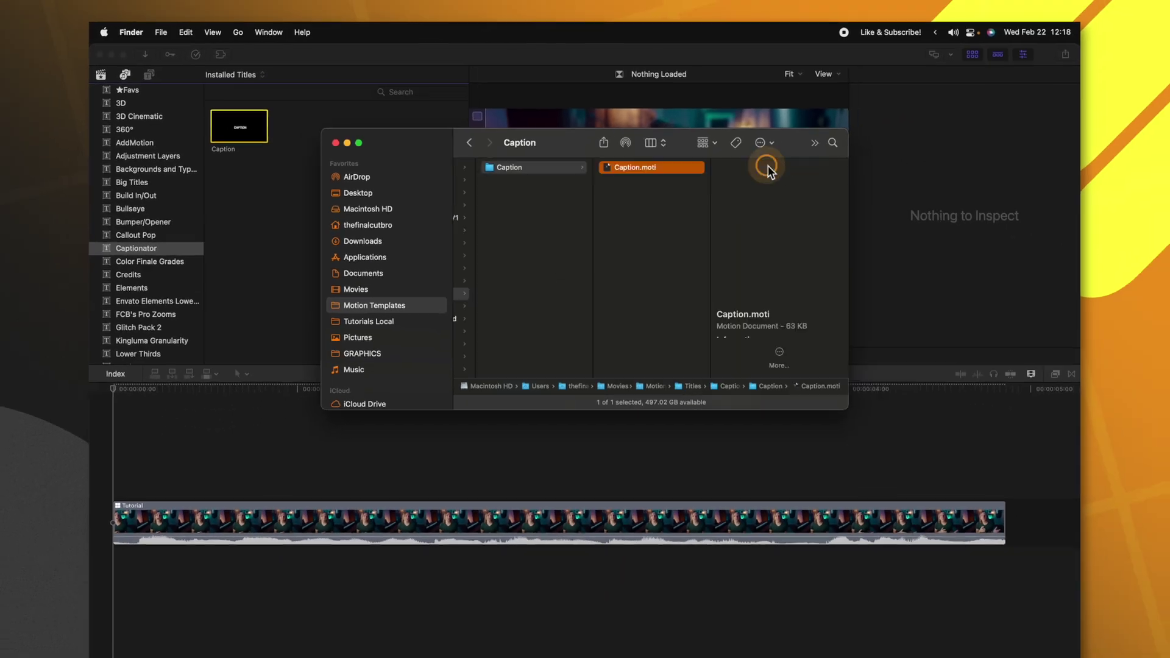
pyautogui.press('super+o')
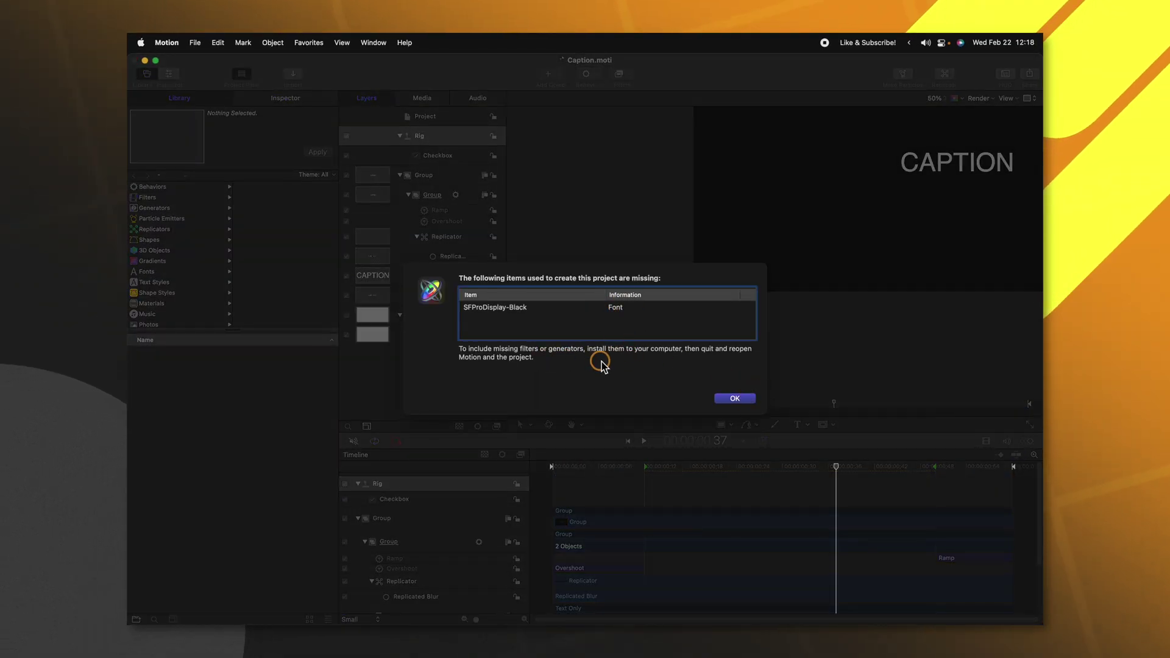
# - Dismiss the missing SFProDisplay-Black font warning, fit the canvas, and switch off the Overshoot behavior
pyautogui.click(733, 399)
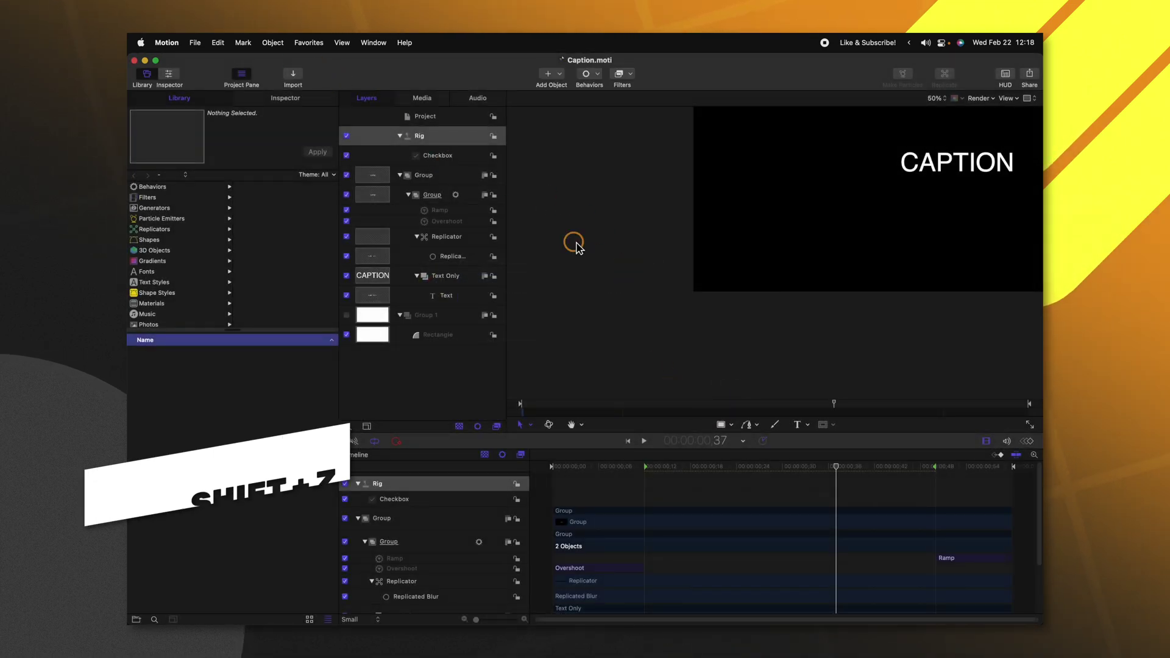
pyautogui.hotkey('shift', 'z')
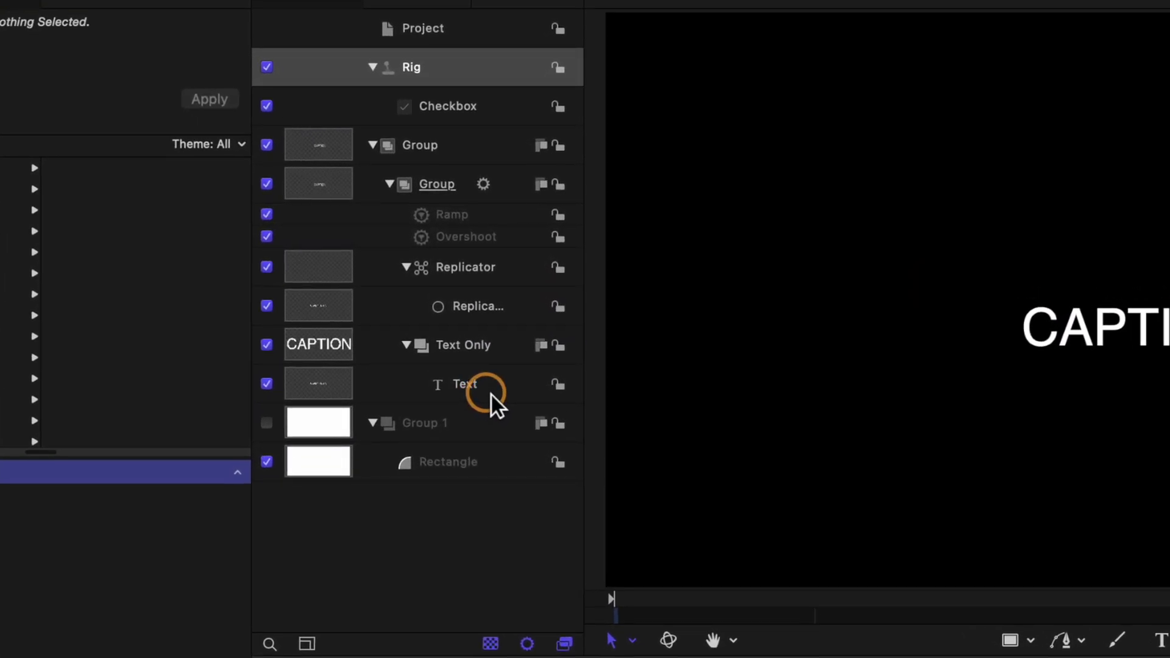
pyautogui.click(484, 222)
pyautogui.click(491, 243)
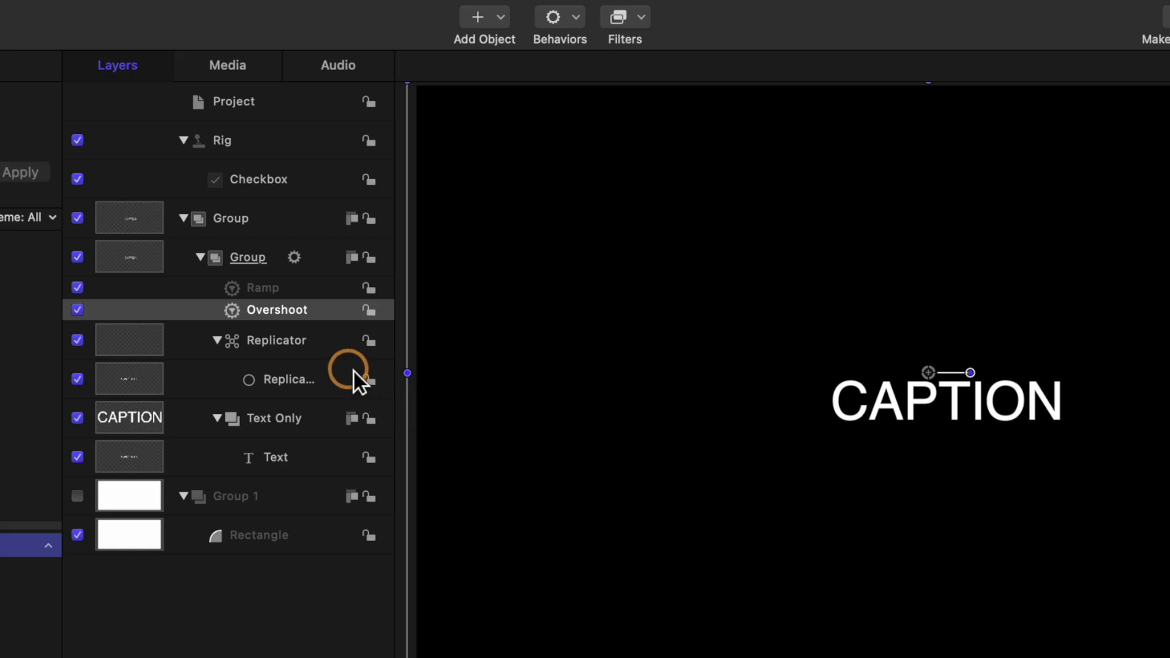
pyautogui.click(82, 316)
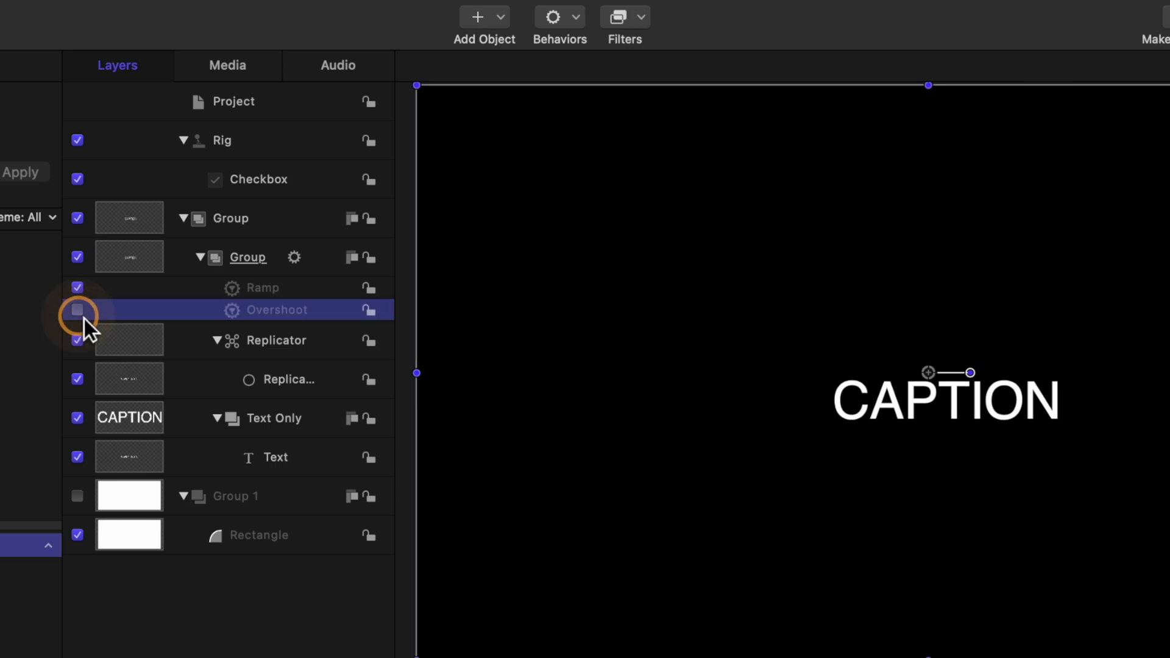
# - Add the Text-Basic Arrange In behavior to the caption Text layer
pyautogui.click(296, 449)
pyautogui.click(569, 22)
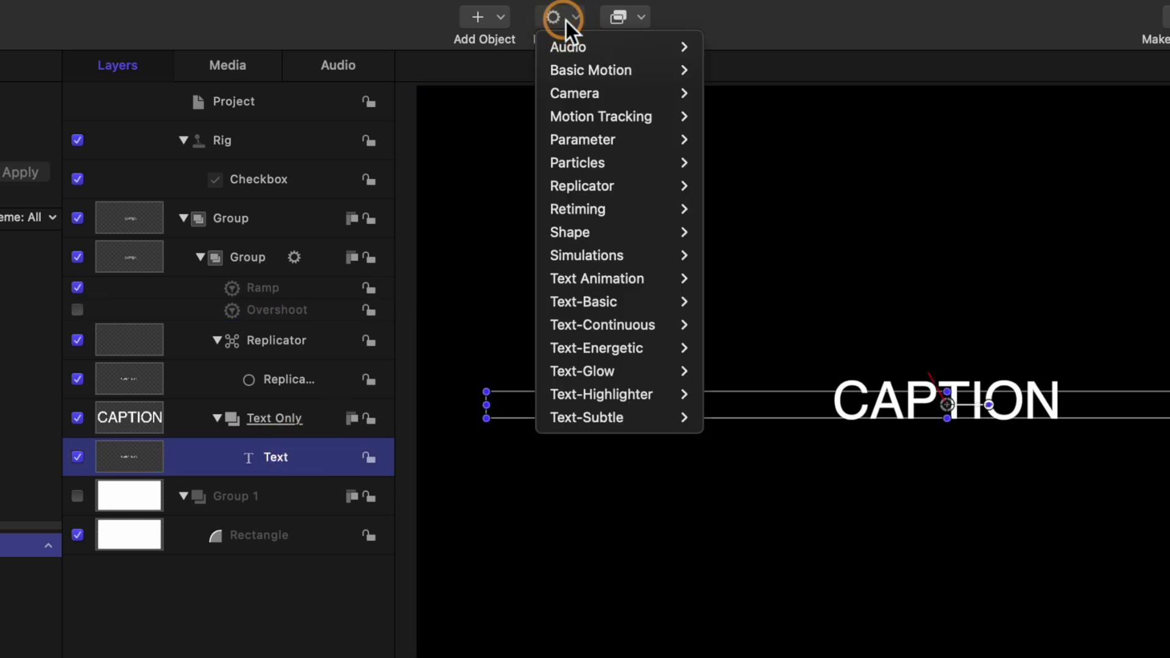
pyautogui.moveTo(632, 310)
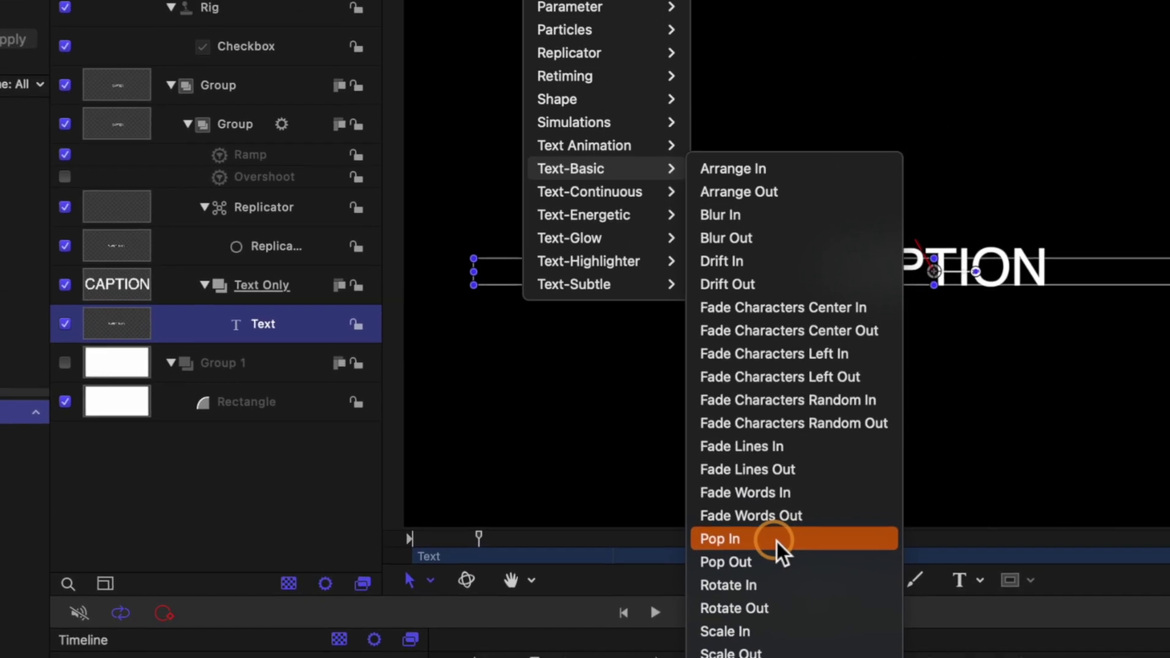
pyautogui.click(795, 171)
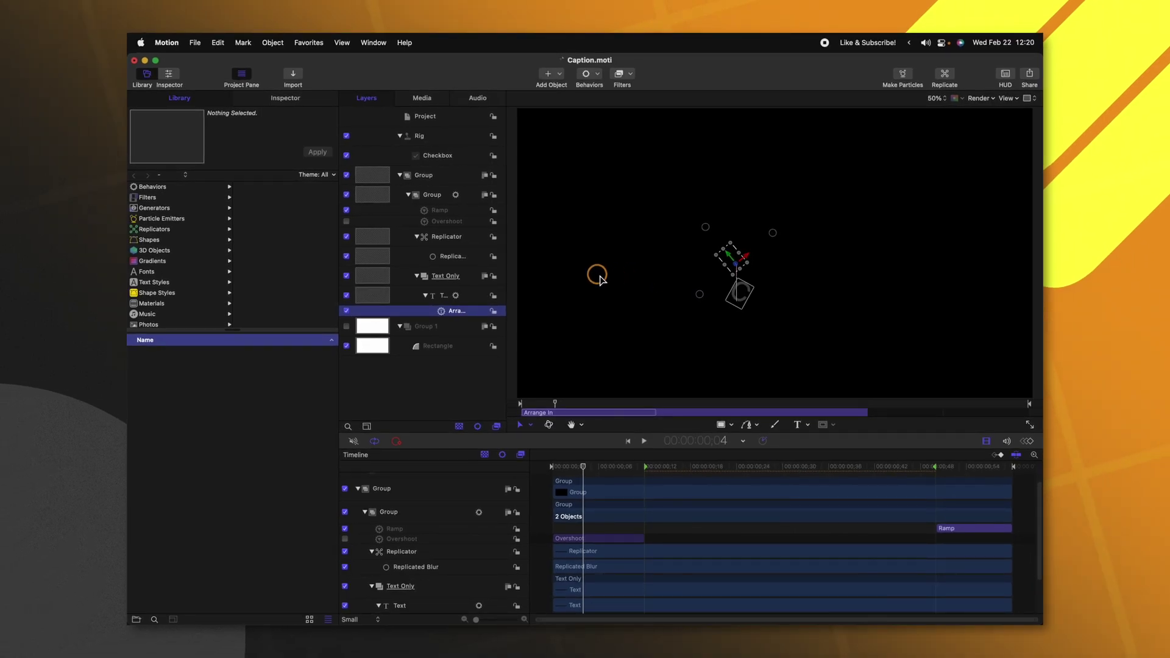
# - Expand the Arrange In behavior's Controls and Format sections in the Inspector's Behaviors tab
pyautogui.click(304, 105)
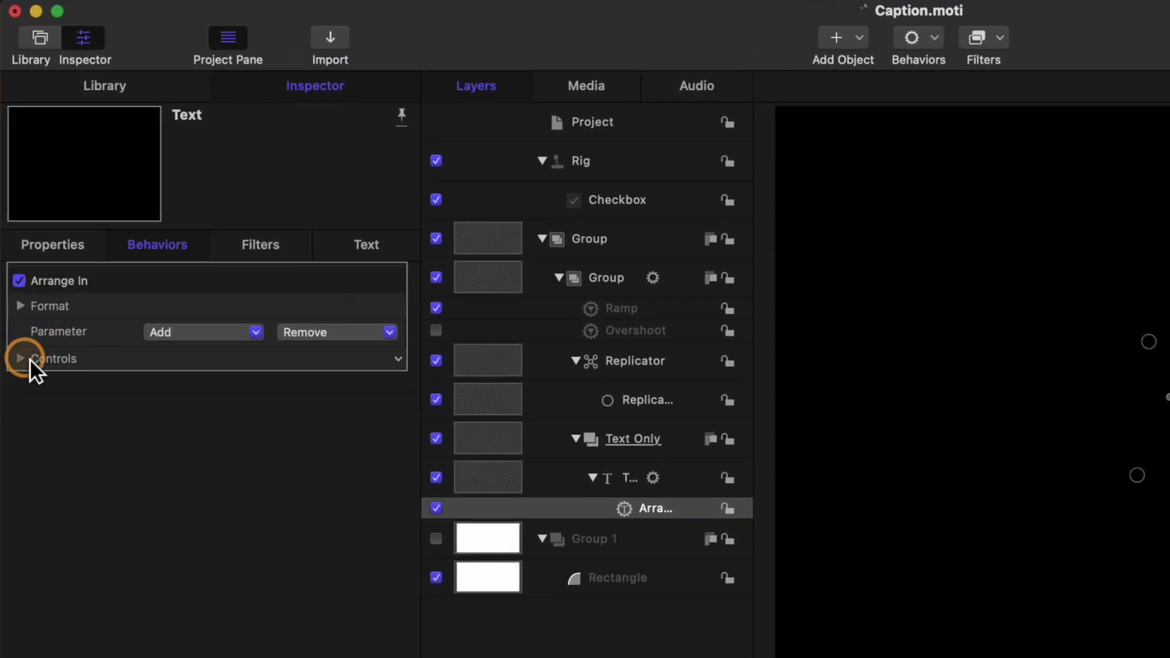
pyautogui.click(24, 363)
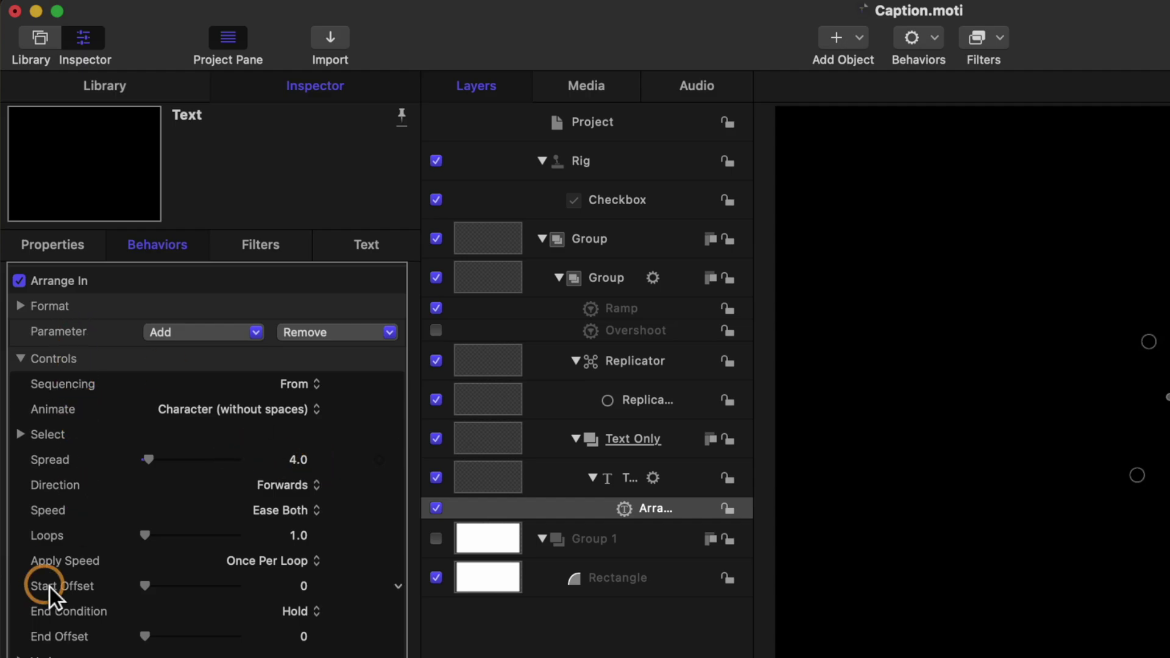
pyautogui.click(27, 312)
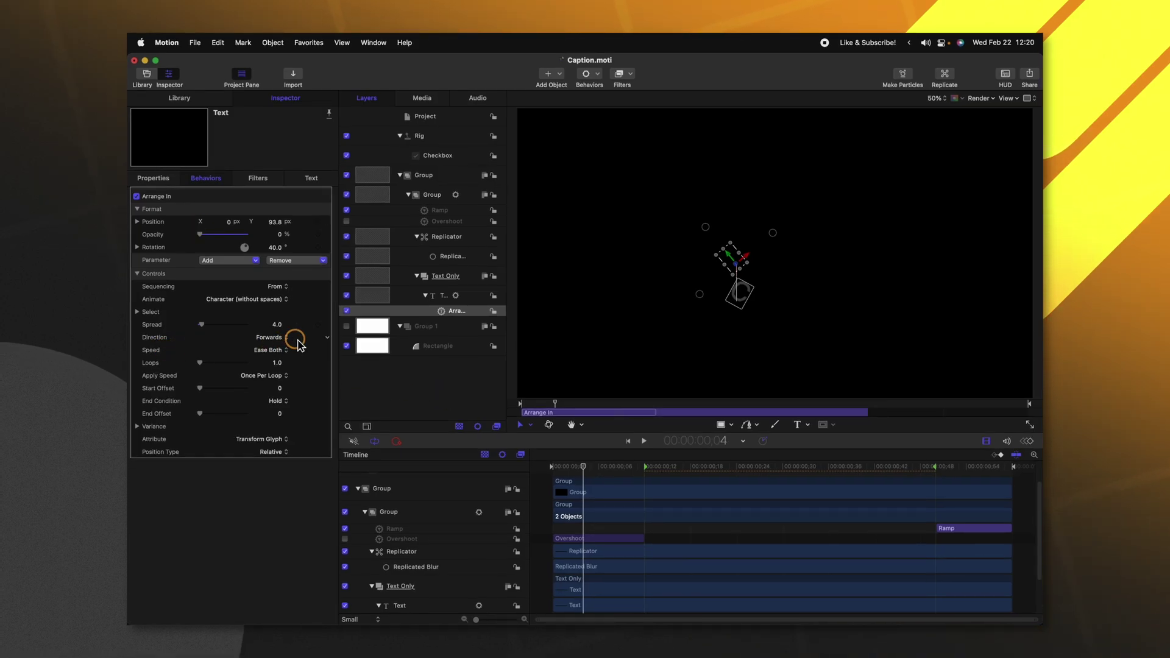
pyautogui.scroll(-4, 643, 488)
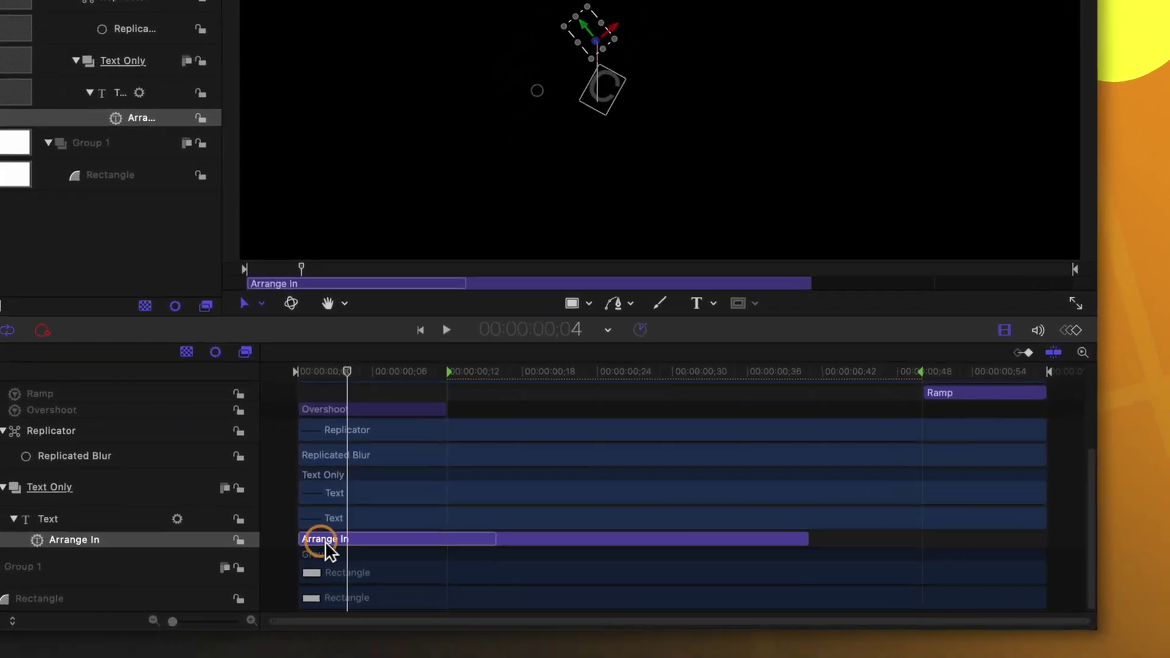
# - Trim the Arrange In bar in the Timeline so it ends at frame 12
pyautogui.click(620, 569)
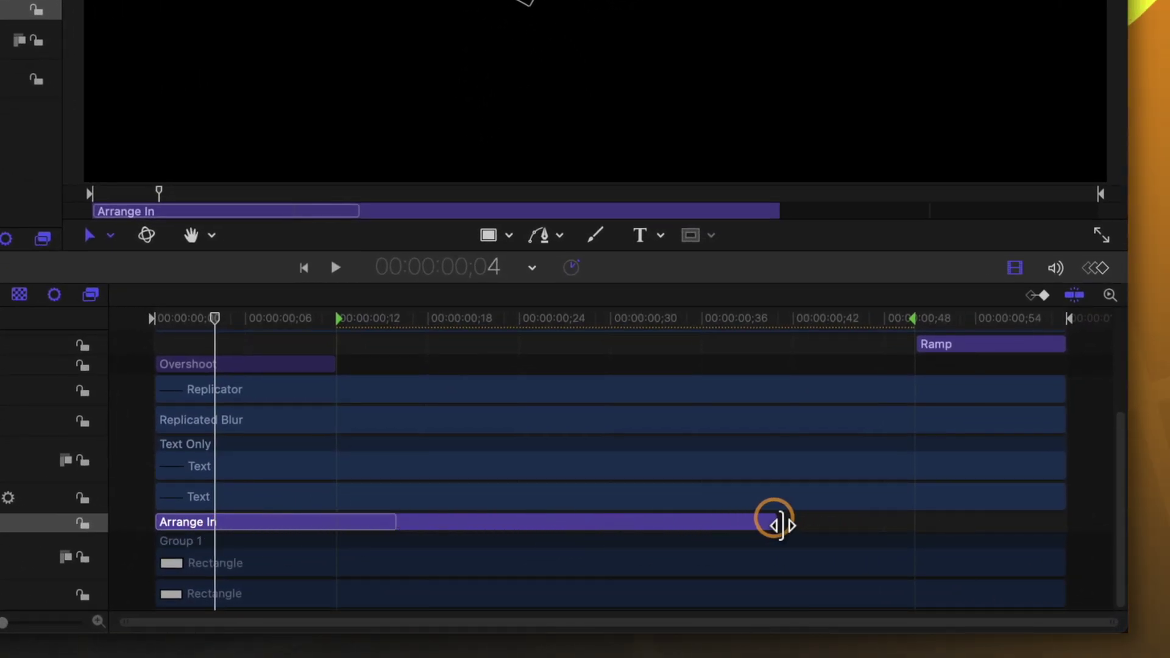
pyautogui.moveTo(774, 524); pyautogui.dragTo(330, 522)
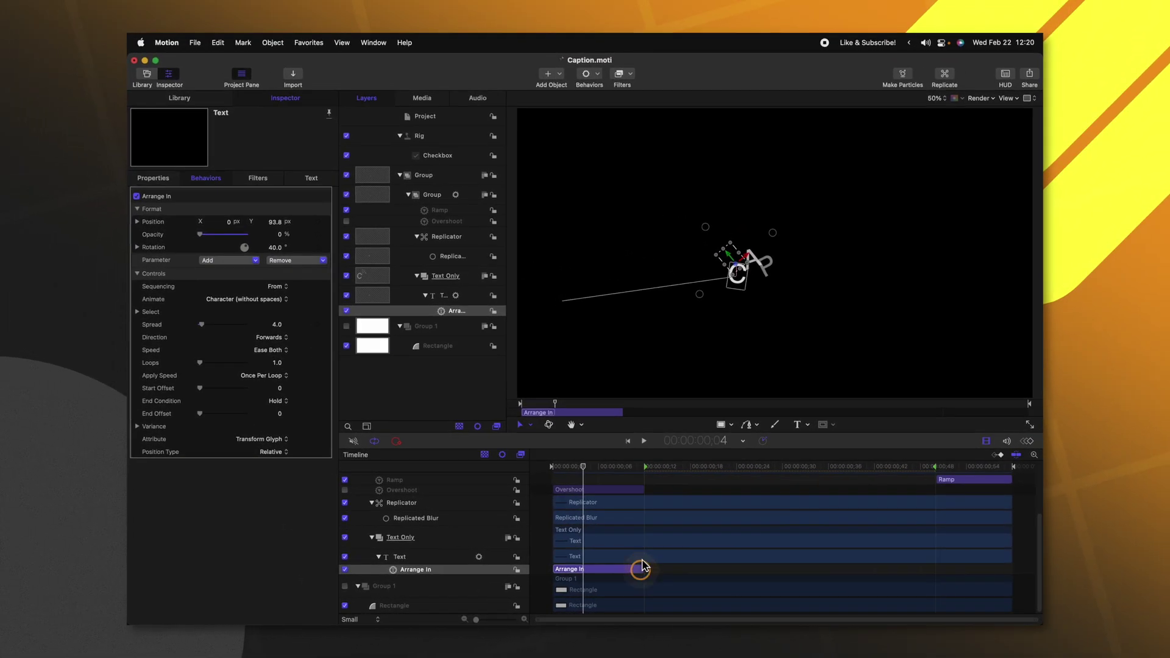
pyautogui.moveTo(642, 567); pyautogui.dragTo(644, 568)
pyautogui.moveTo(569, 466)
pyautogui.mouseDown()
pyautogui.moveTo(569, 478)
pyautogui.moveTo(553, 468)
pyautogui.mouseUp()
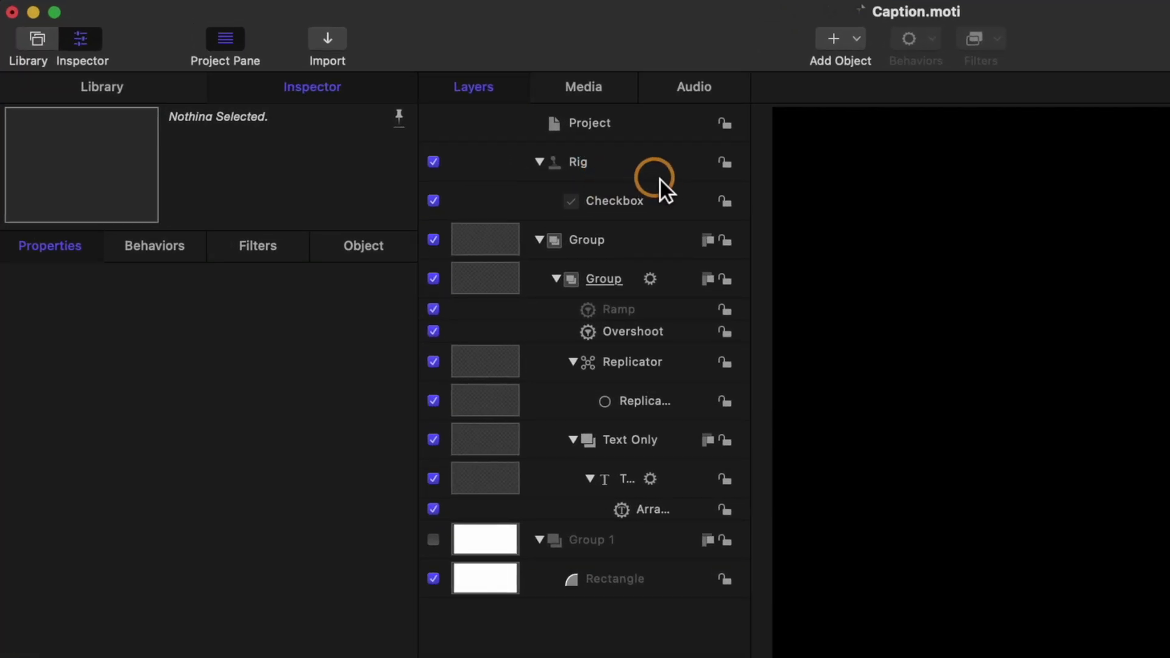
# - Add a pop-up control to the Rig and name its first snapshot Overshoot
pyautogui.click(608, 170)
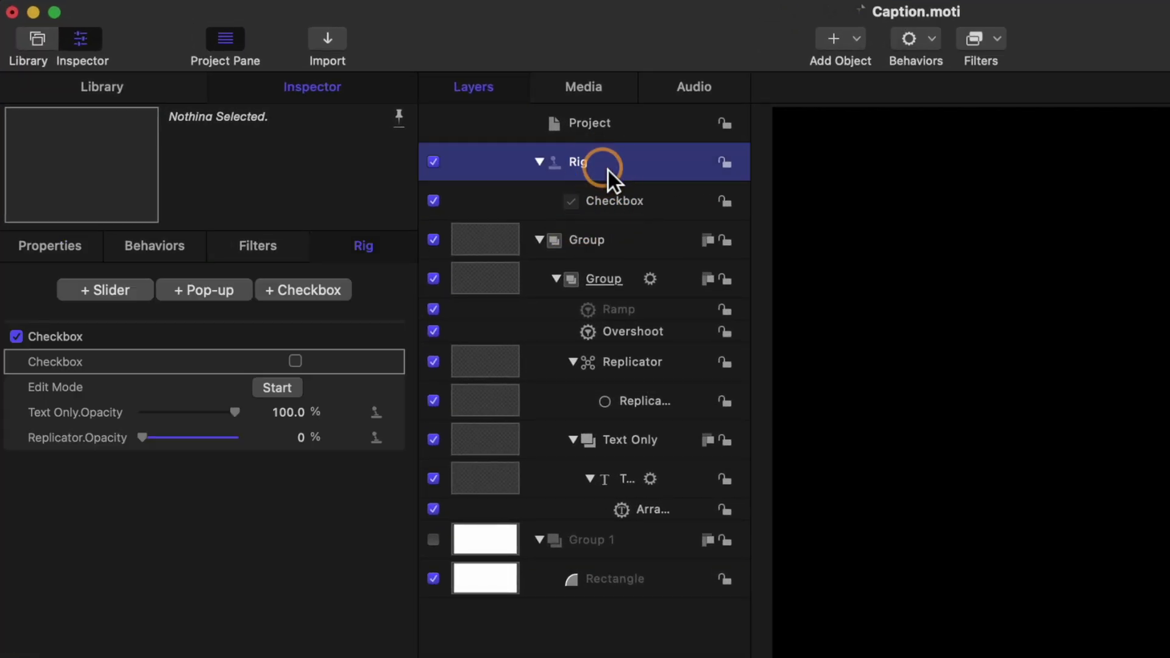
pyautogui.click(221, 296)
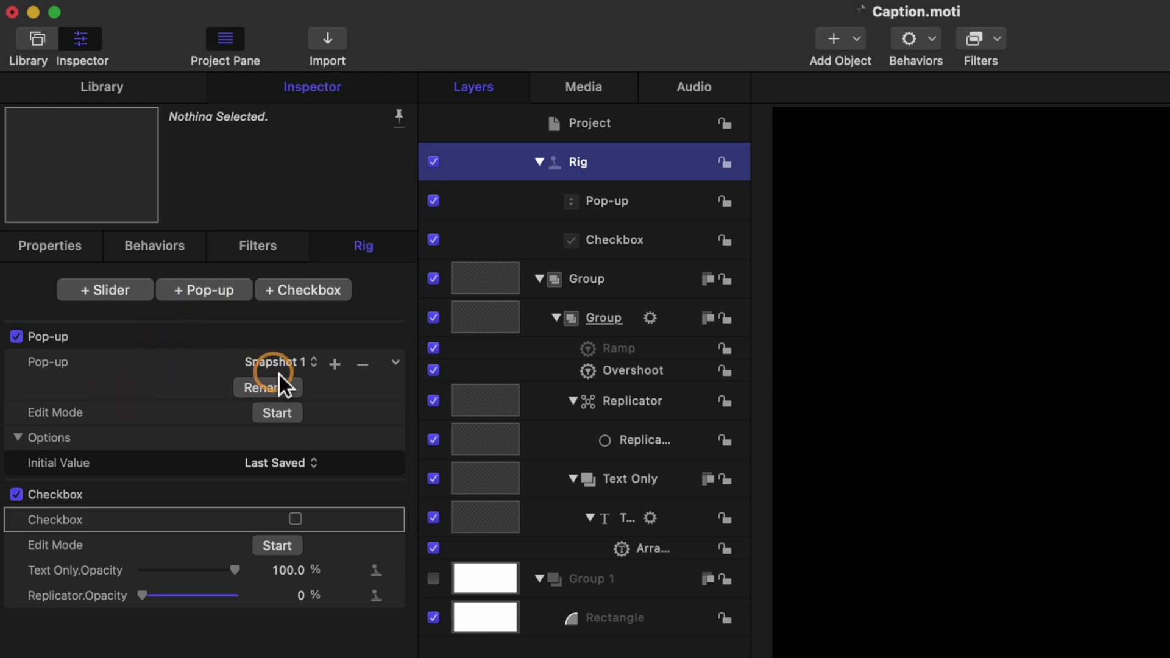
pyautogui.click(305, 374)
pyautogui.click(217, 364)
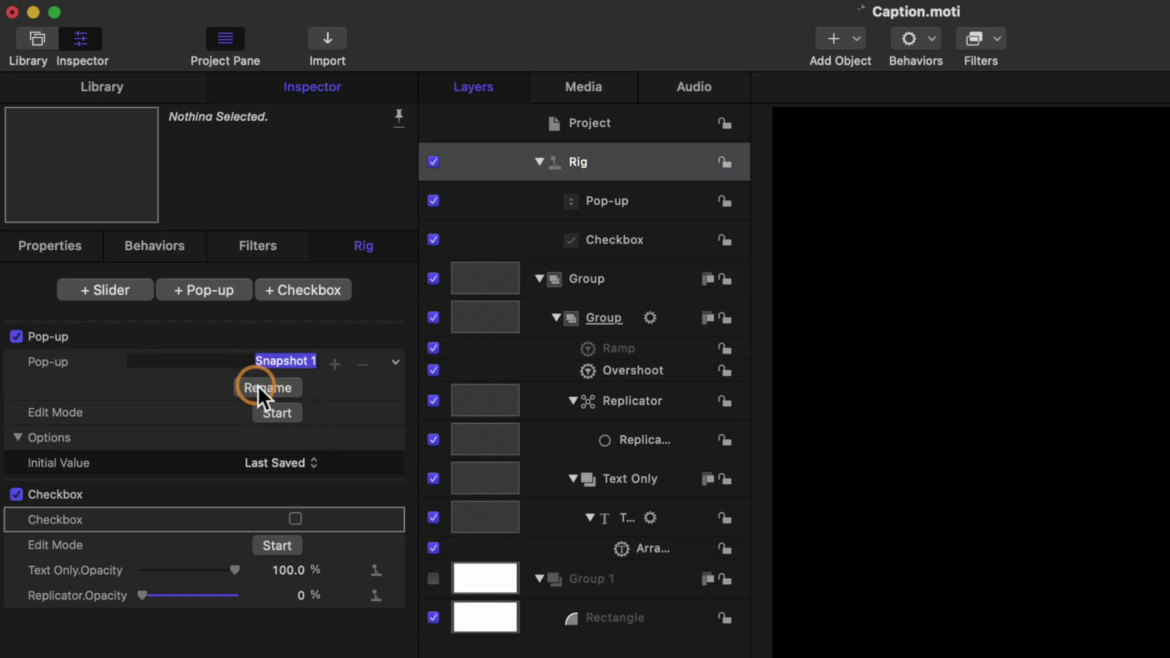
pyautogui.write('Overshoot')
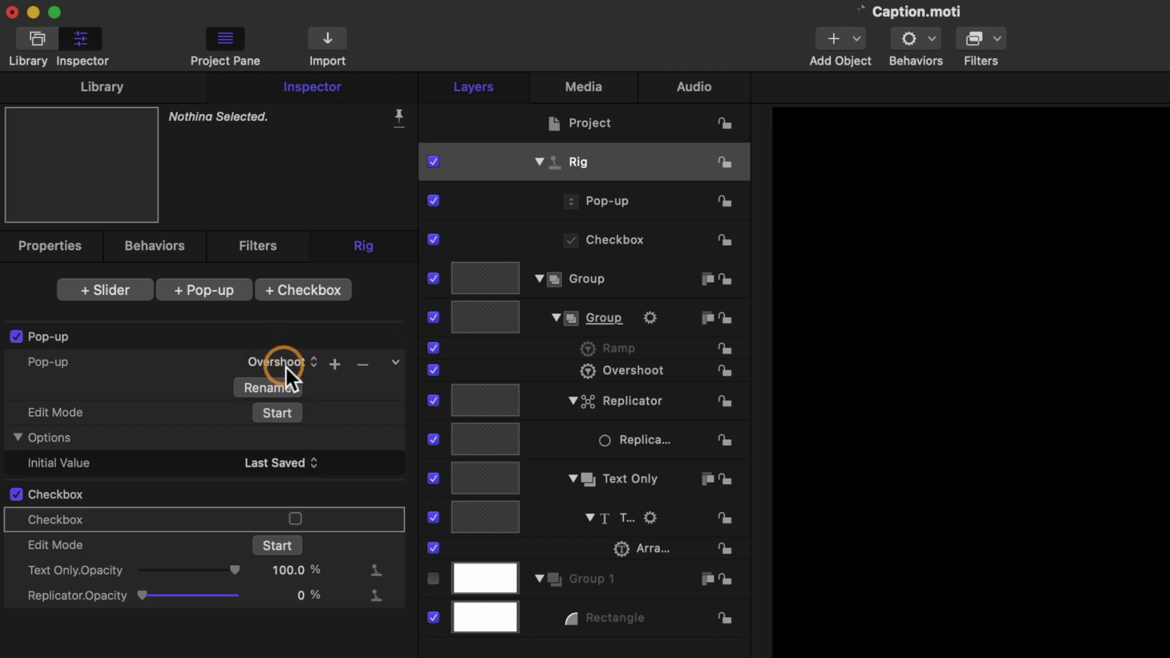
# - Rename the pop-up's second snapshot to Arrange In
pyautogui.click(287, 366)
pyautogui.click(284, 385)
pyautogui.click(275, 390)
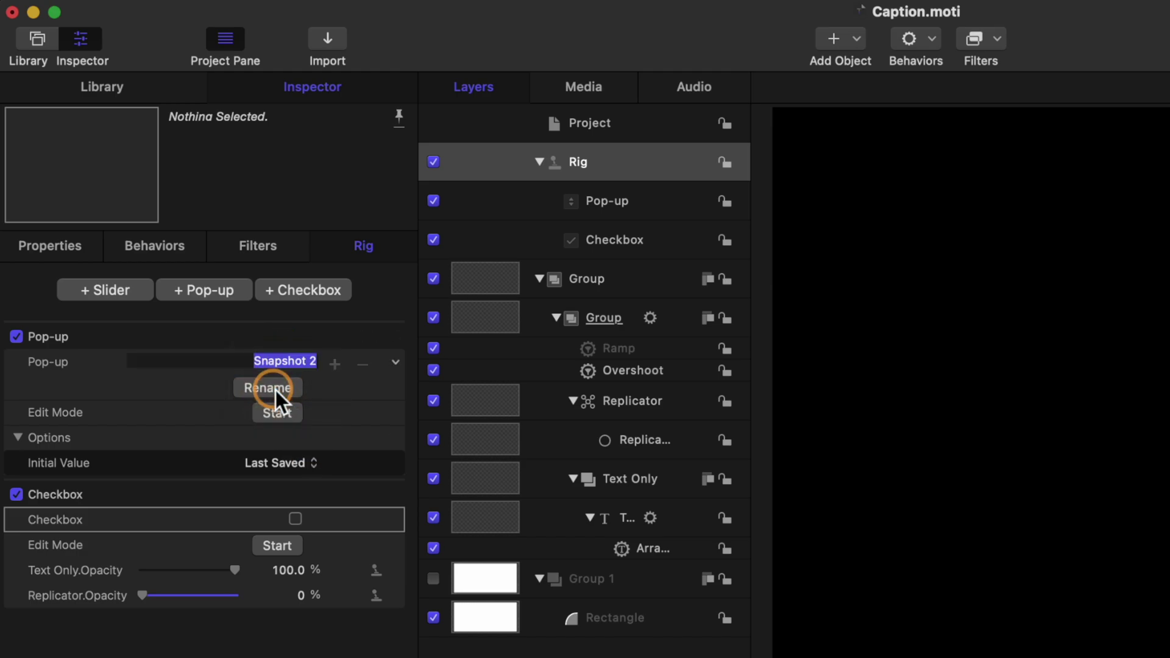
pyautogui.write('Arran')
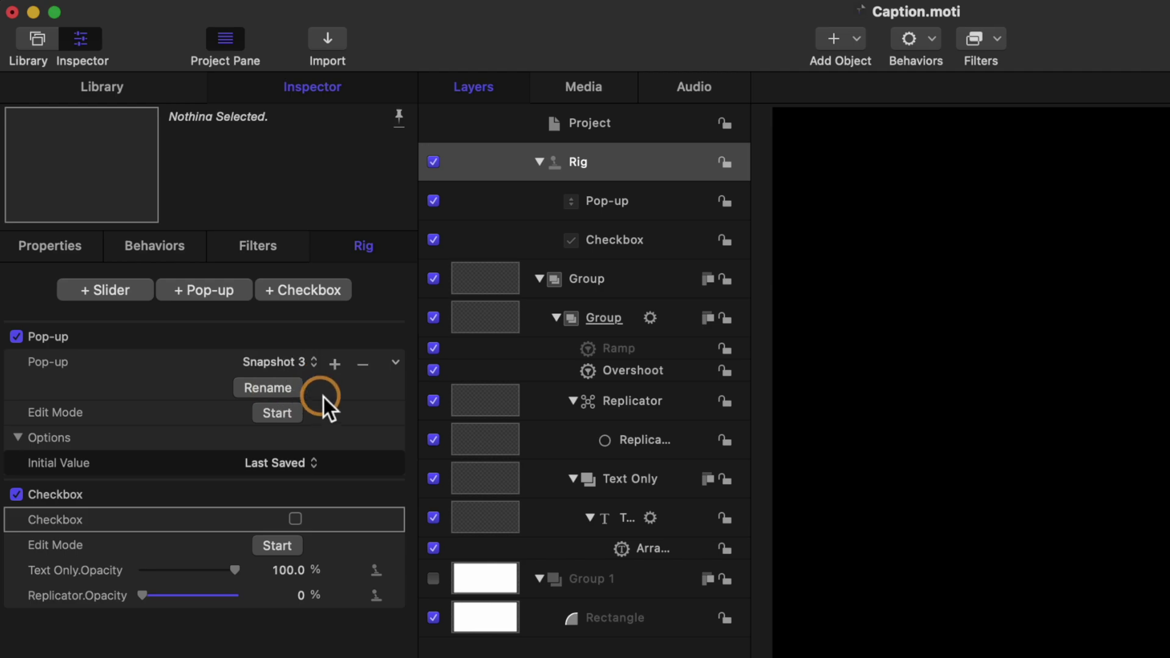
# - Delete the extra third snapshot and set the pop-up to Overshoot
pyautogui.click(335, 365)
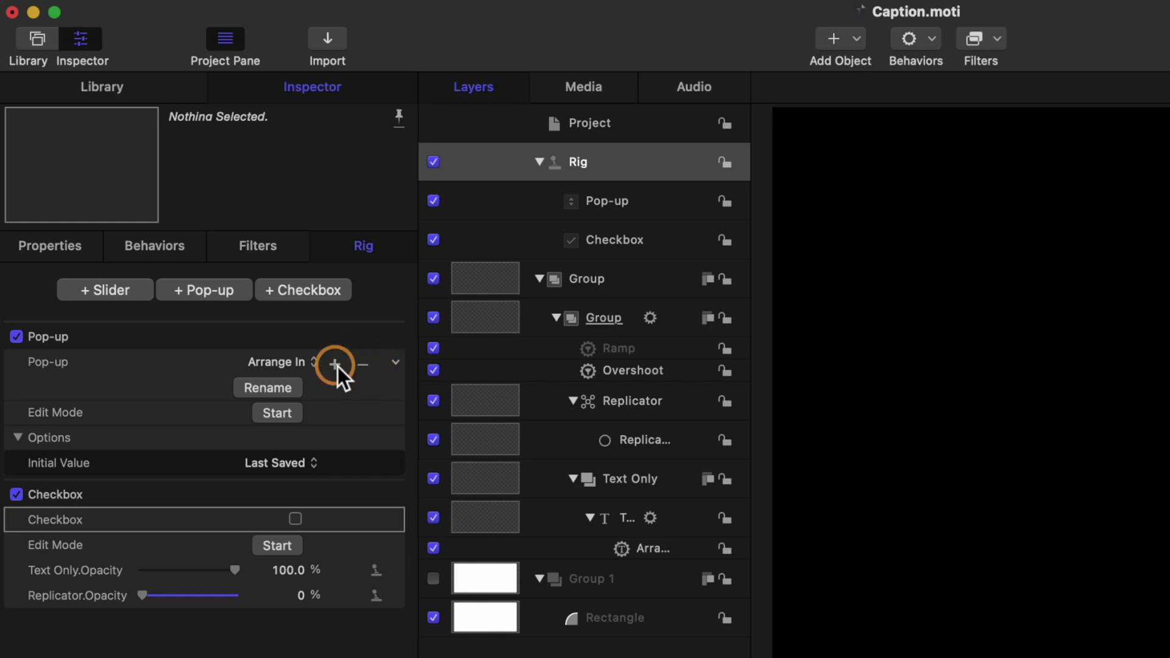
pyautogui.click(298, 360)
pyautogui.click(305, 350)
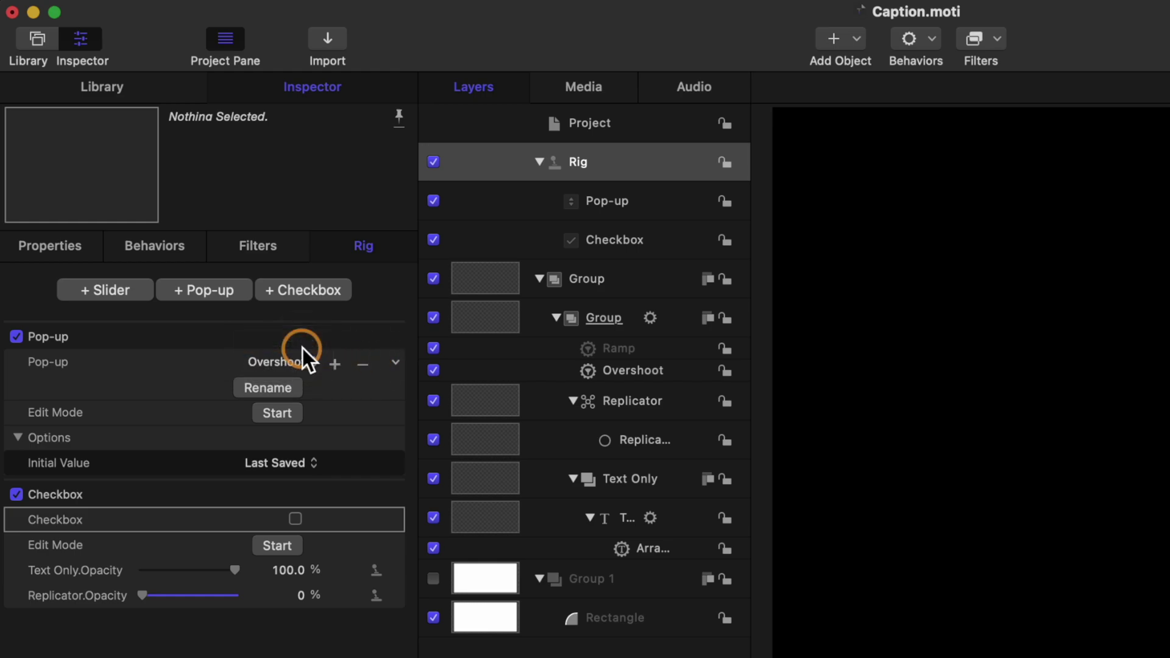
pyautogui.click(646, 316)
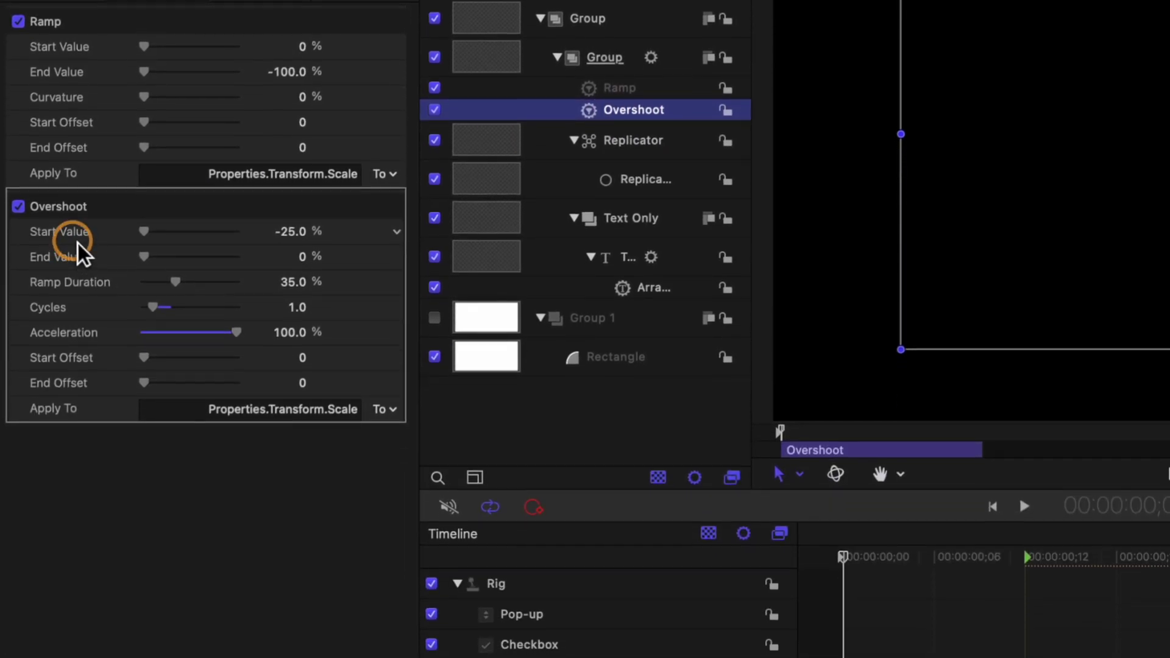
# - Link the Overshoot behavior's Start Value to the Rig's pop-up
pyautogui.click(397, 215)
pyautogui.moveTo(495, 477)
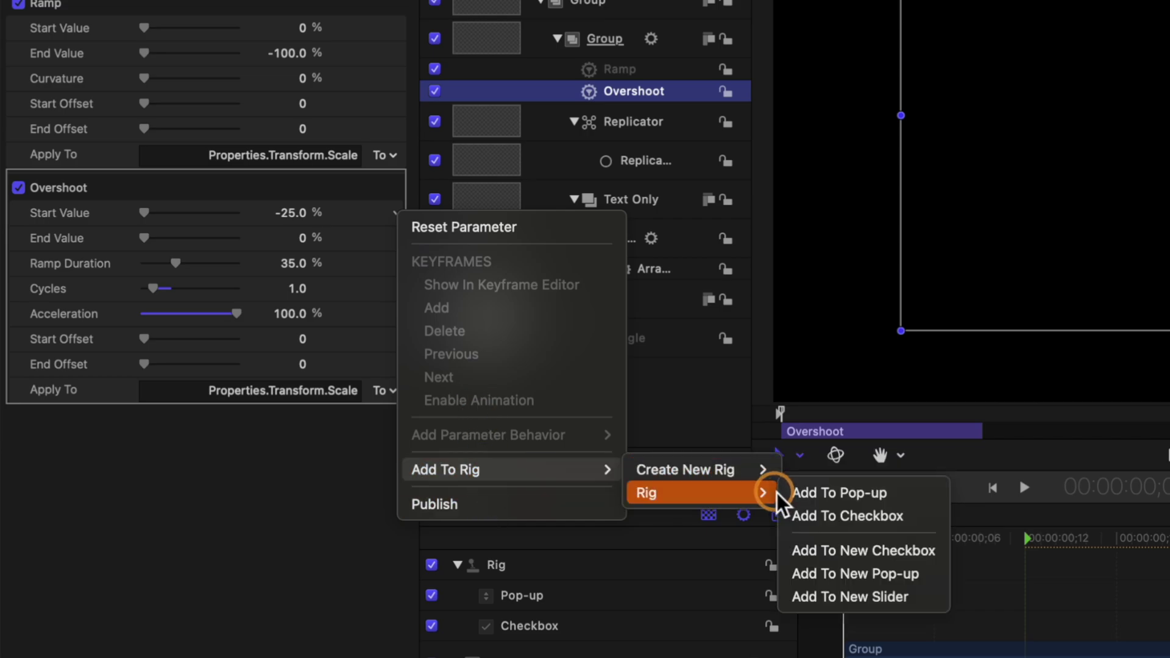
pyautogui.click(809, 494)
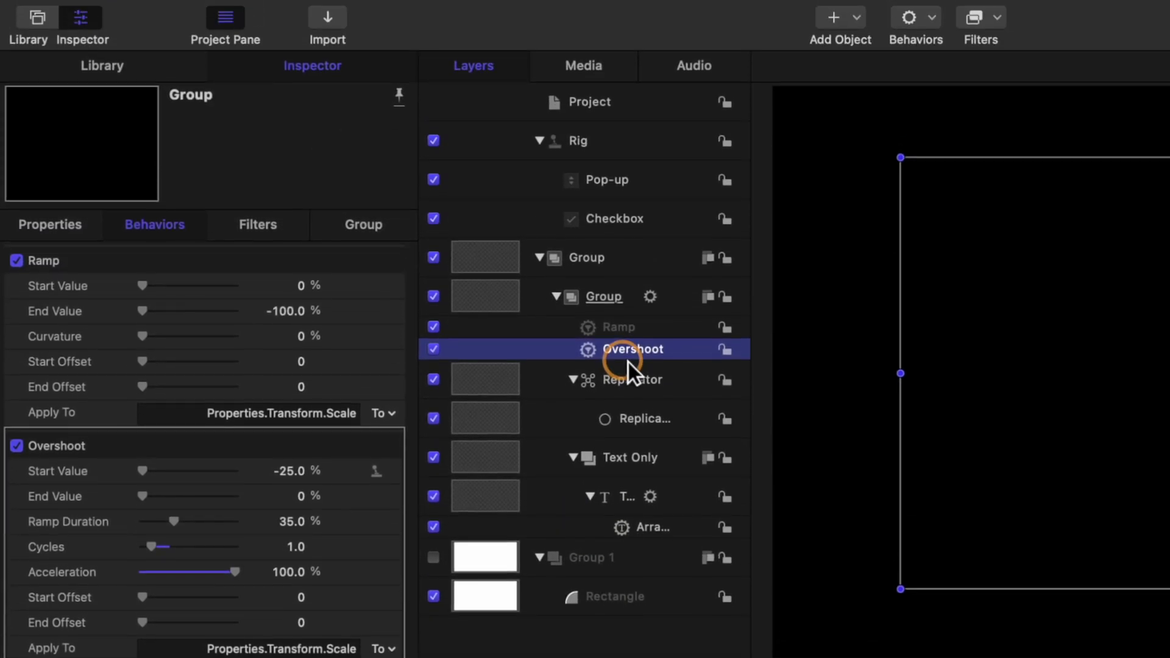
# - Rename the pop-up widget to Animation and preview a few frames in
pyautogui.click(609, 63)
pyautogui.click(609, 62)
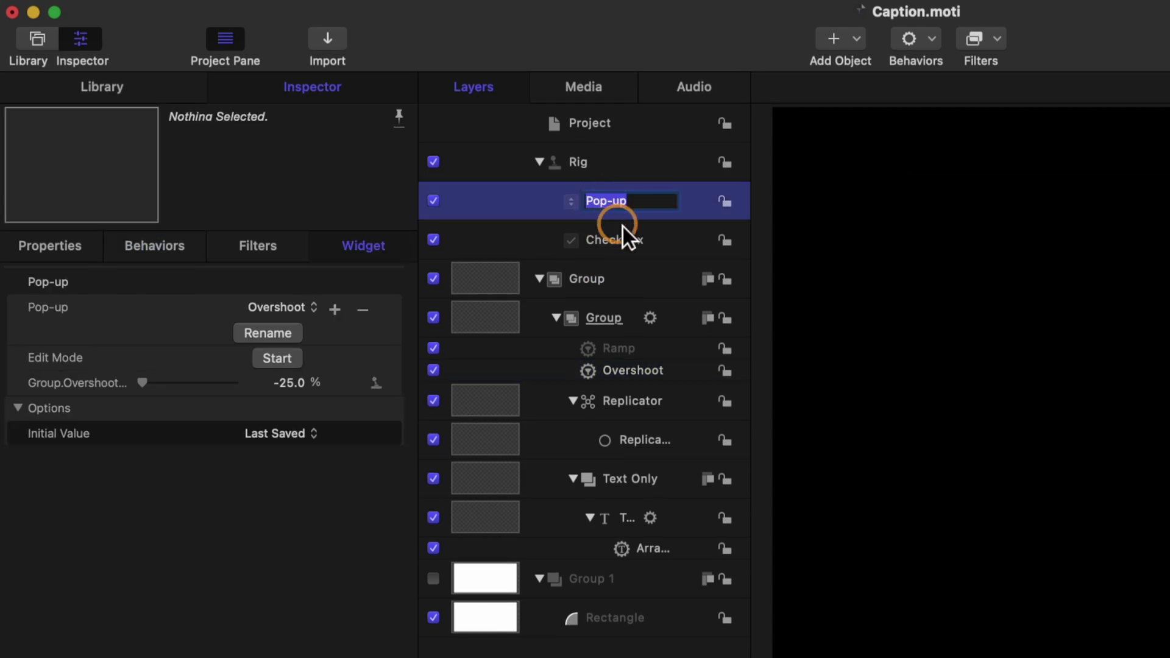
pyautogui.write('Animation')
pyautogui.click(241, 360)
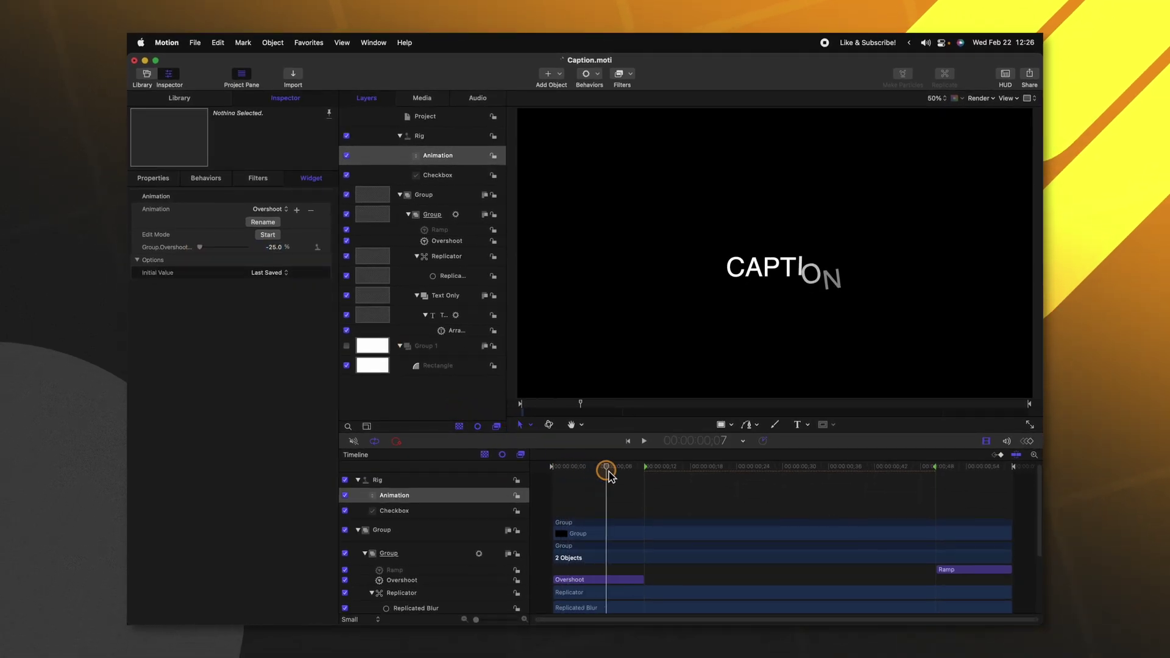
pyautogui.moveTo(577, 477); pyautogui.dragTo(598, 468)
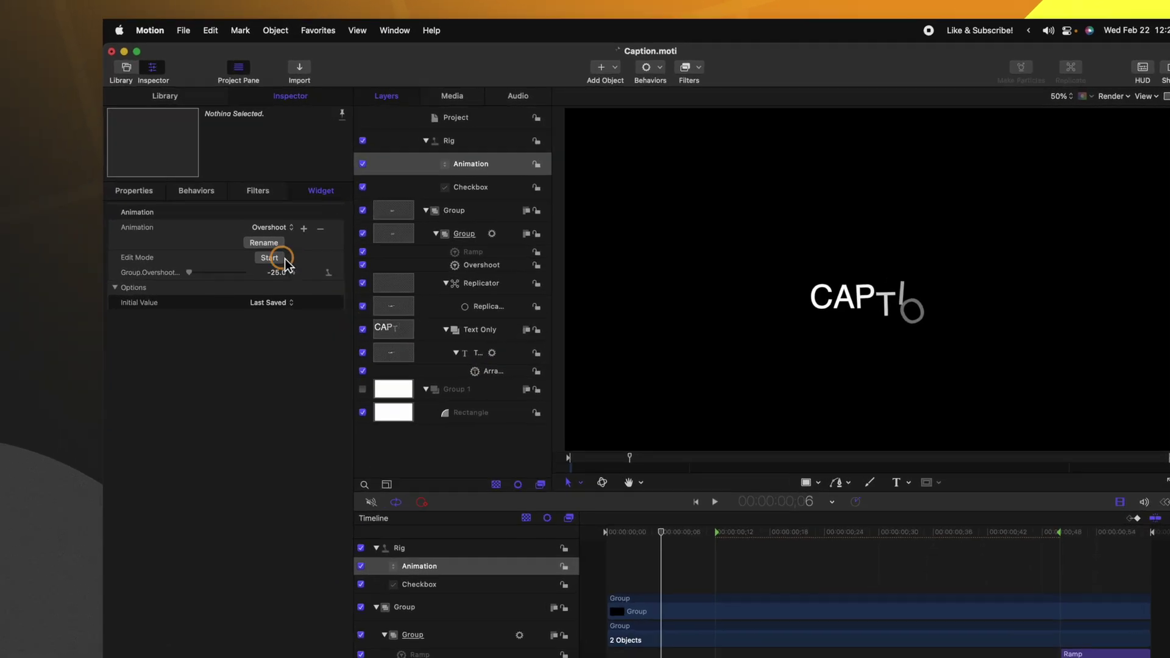
# - Start rig edit mode for the Overshoot option and select the Arrange In behavior
pyautogui.click(268, 235)
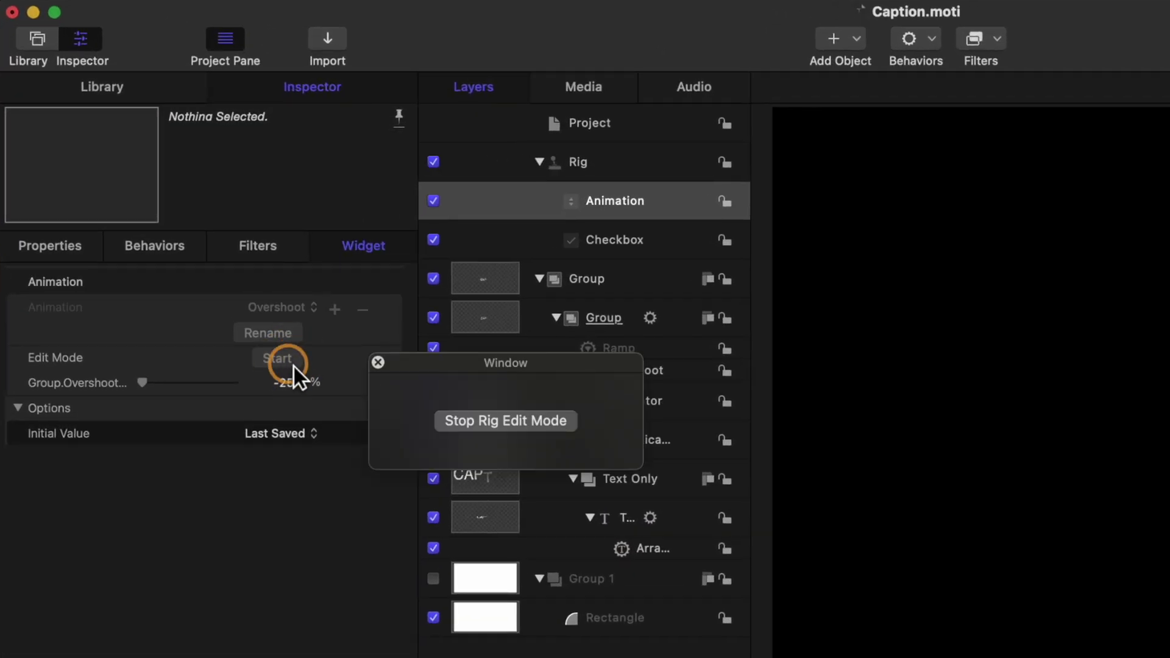
pyautogui.click(109, 357)
pyautogui.moveTo(490, 378); pyautogui.dragTo(661, 513)
pyautogui.click(689, 551)
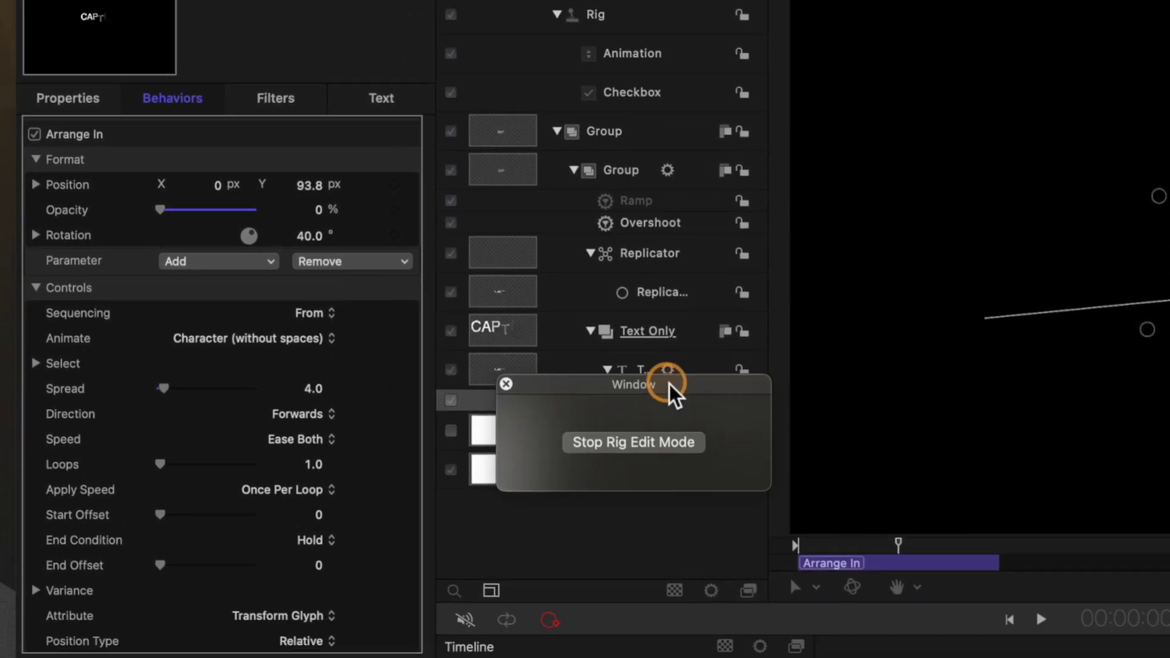
pyautogui.click(158, 657)
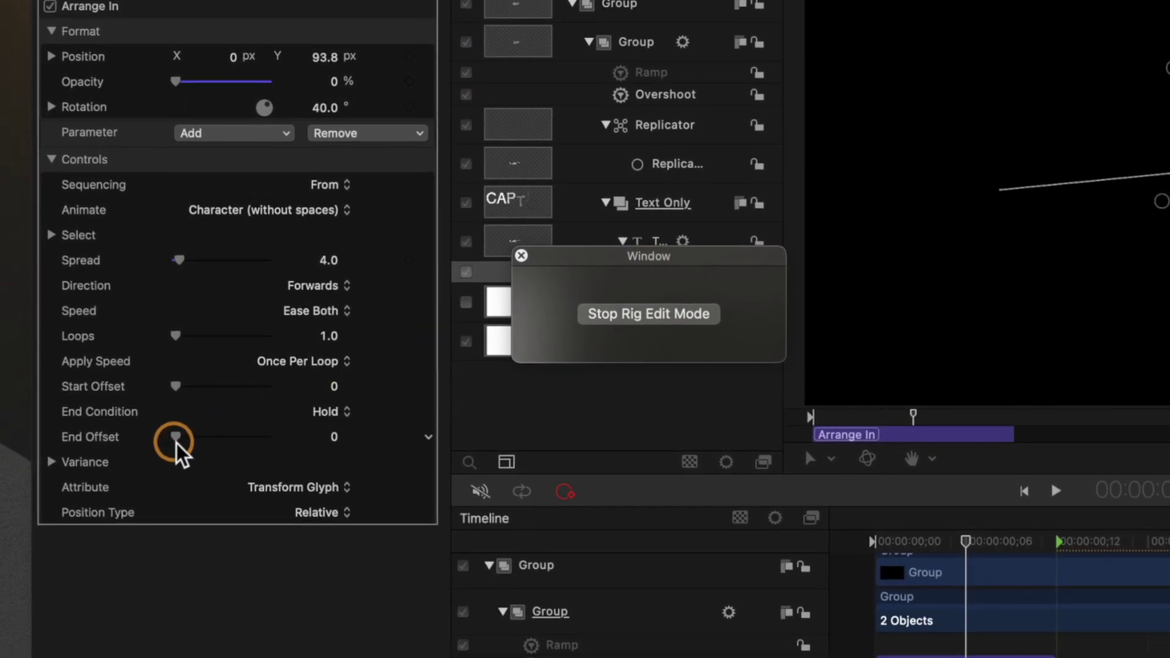
pyautogui.click(220, 420)
# - Raise Arrange In's End Offset to 100, check the full CAPTION, and stop rig edit mode
pyautogui.moveTo(188, 436); pyautogui.dragTo(804, 572)
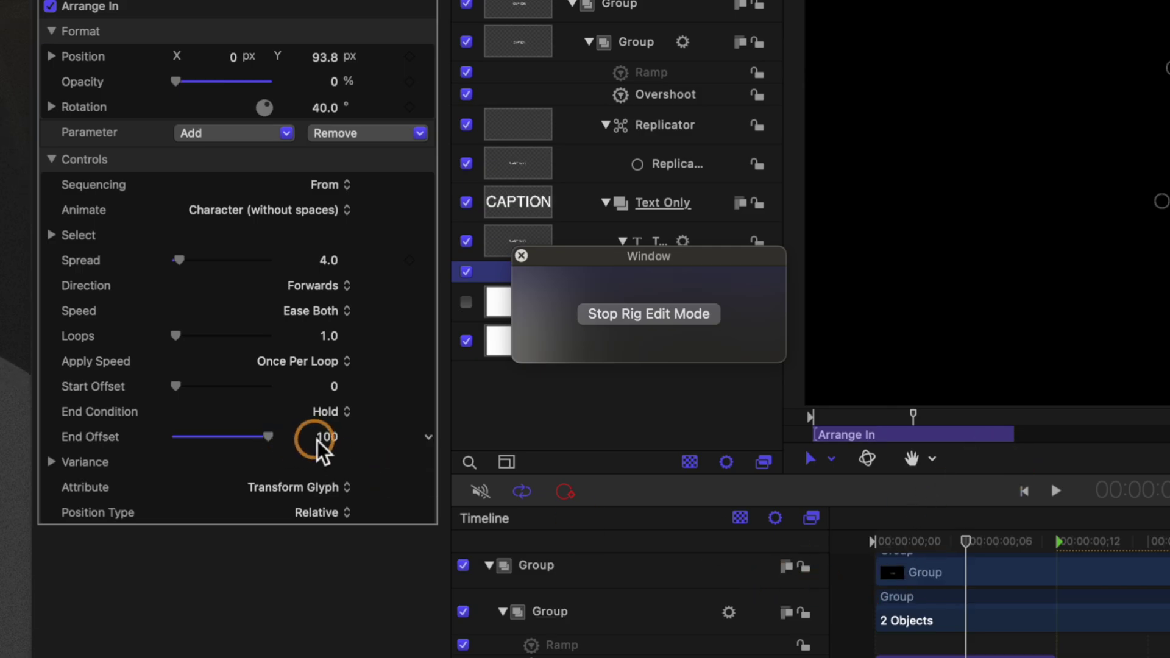
pyautogui.moveTo(965, 542); pyautogui.dragTo(932, 556)
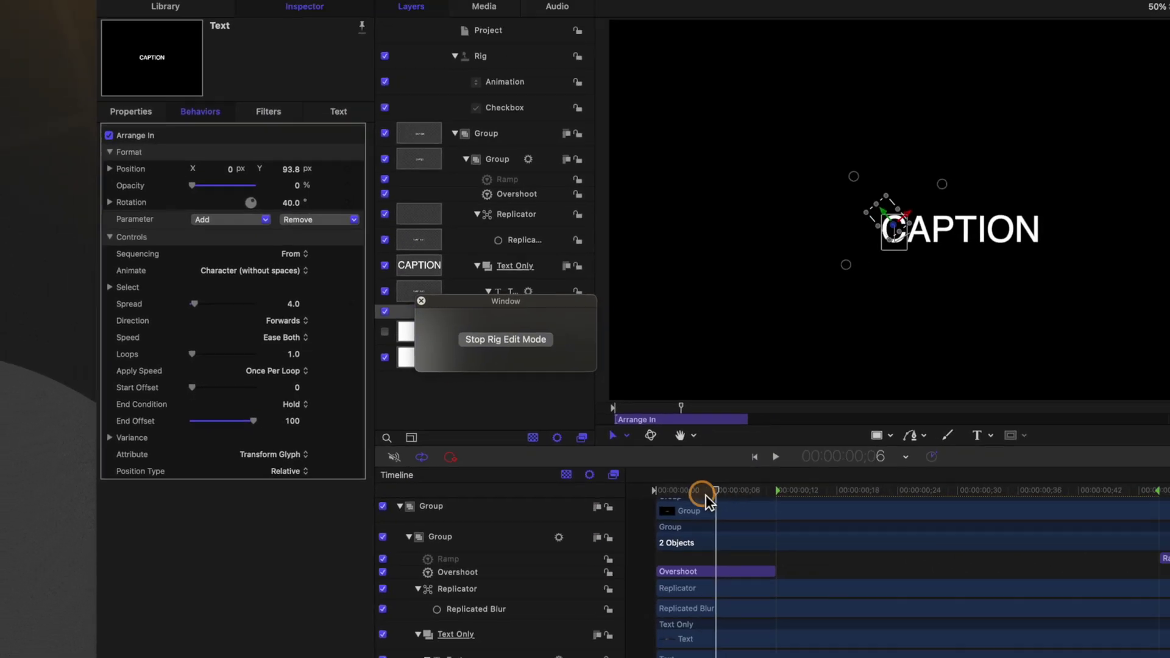
pyautogui.moveTo(591, 478); pyautogui.dragTo(601, 478)
pyautogui.click(468, 273)
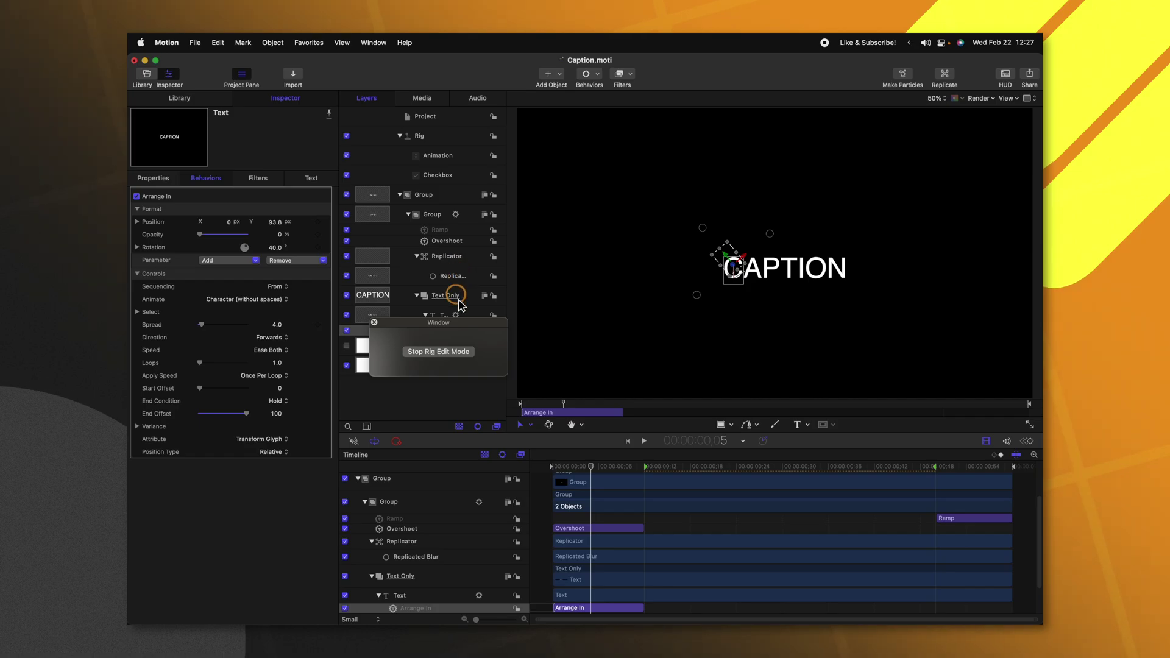
pyautogui.click(438, 352)
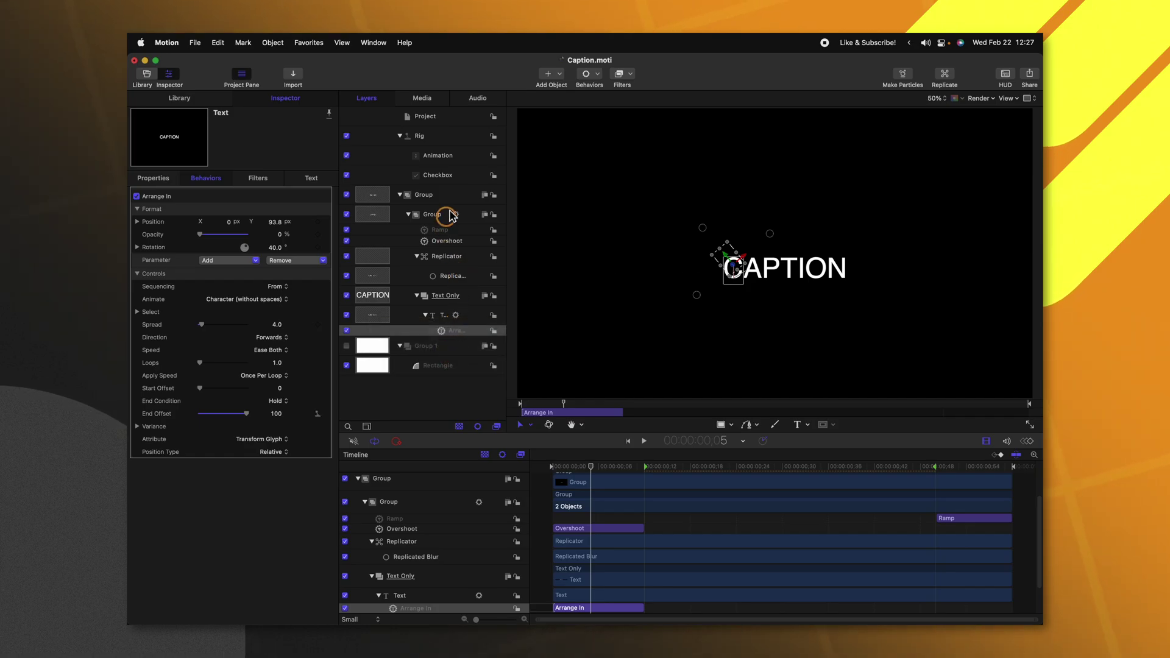
pyautogui.click(448, 164)
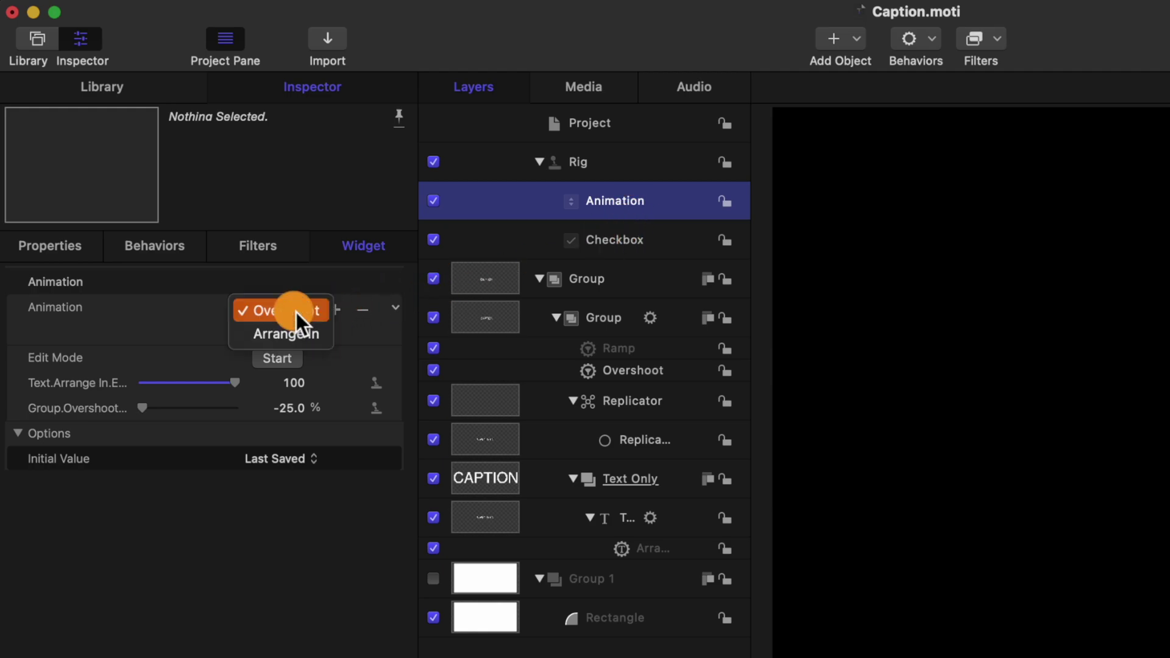
# - For the Arrange In pop-up option, set the Overshoot start value to 0%
pyautogui.click(302, 328)
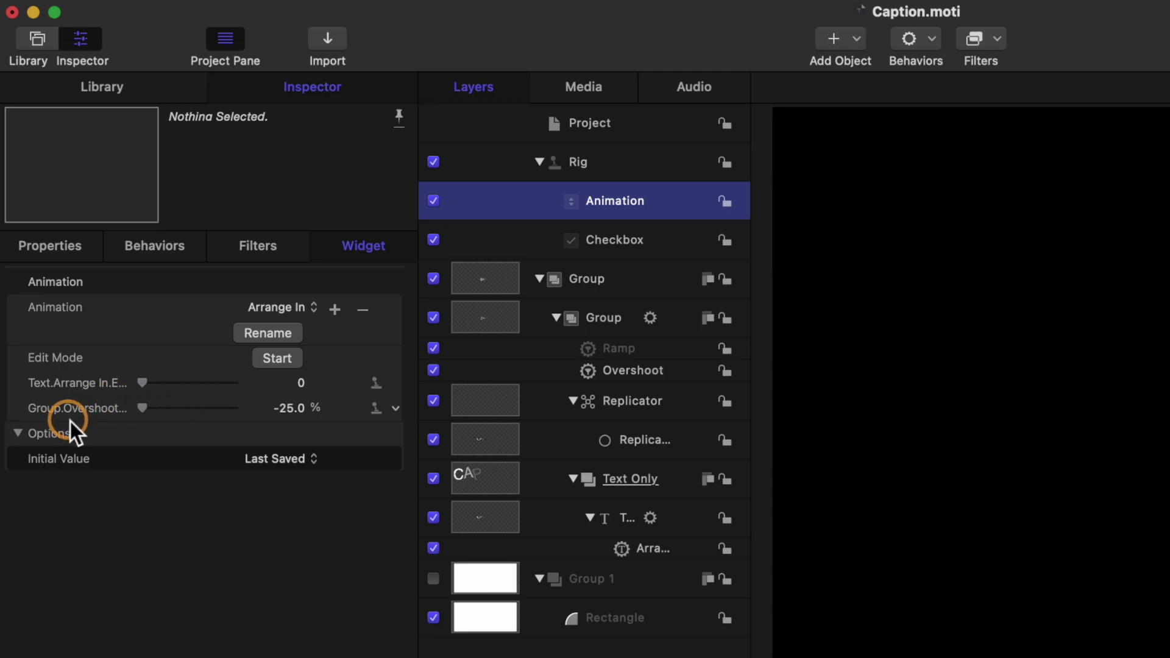
pyautogui.click(296, 408)
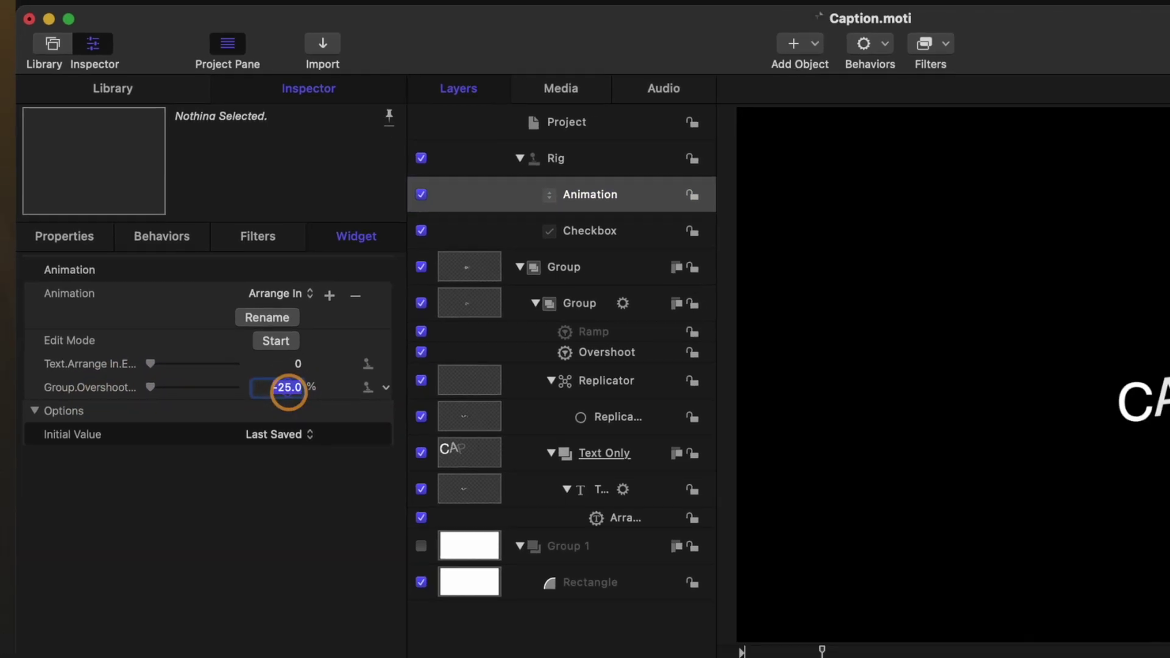
pyautogui.write('0')
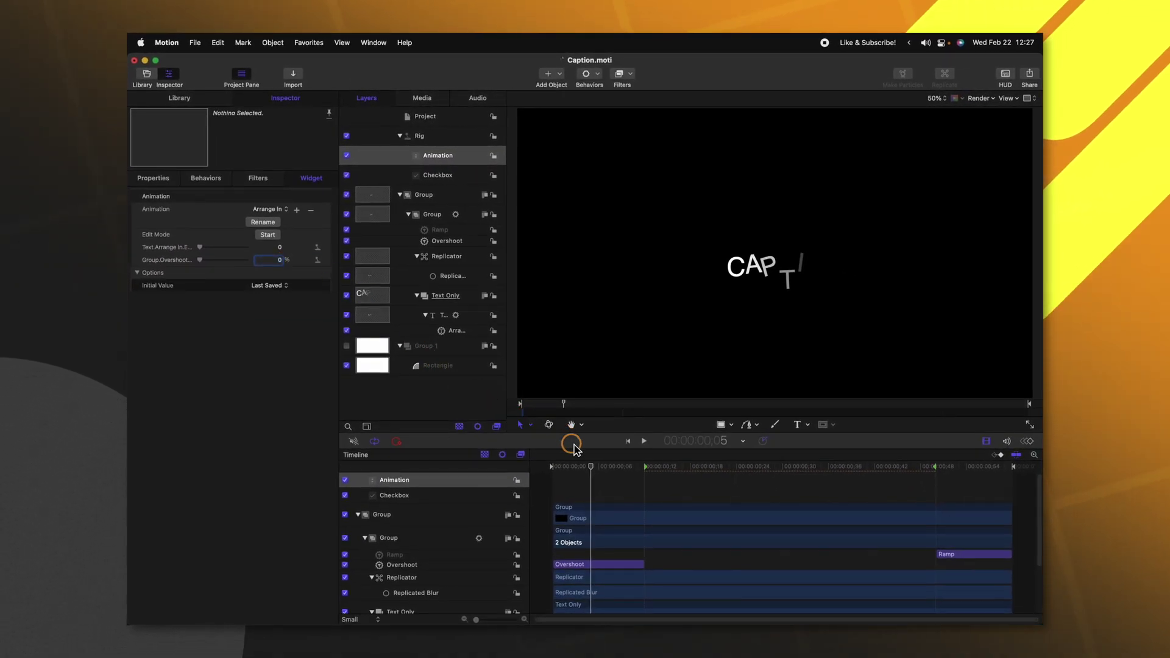
# - Rewind and play the caption animation with the pop-up switched to Overshoot
pyautogui.moveTo(587, 475); pyautogui.dragTo(562, 485)
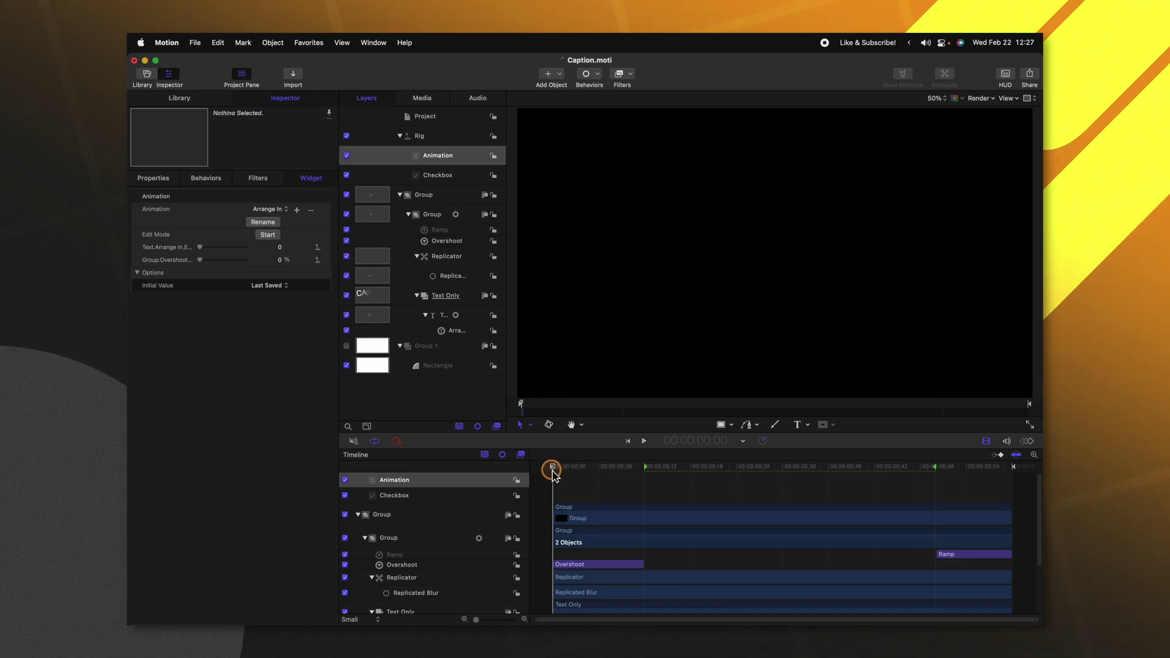
pyautogui.click(276, 200)
pyautogui.press('space')
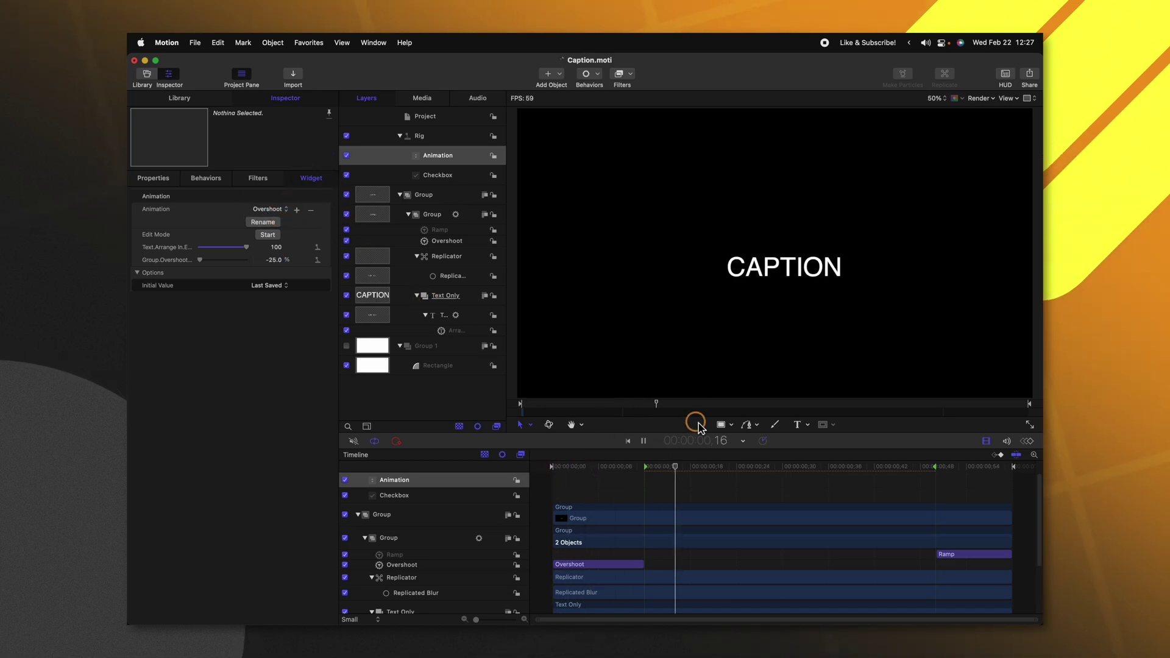
pyautogui.press('space')
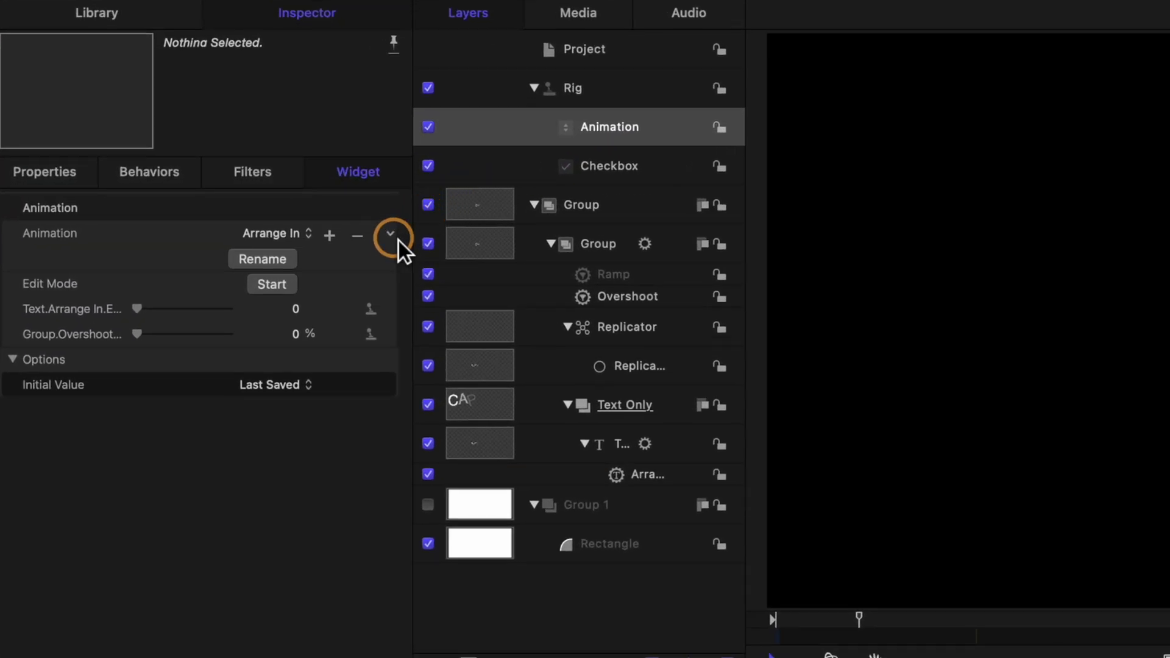
# - Publish the Animation pop-up, save the template, and return to Final Cut Pro
pyautogui.click(390, 235)
pyautogui.click(465, 535)
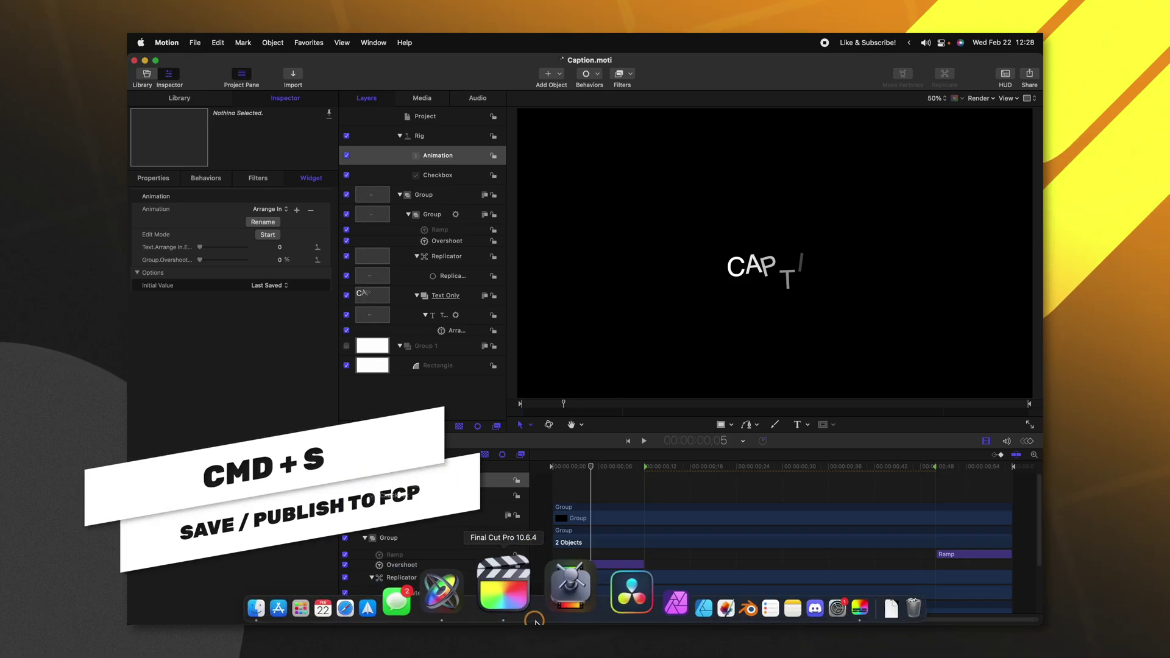
pyautogui.click(532, 617)
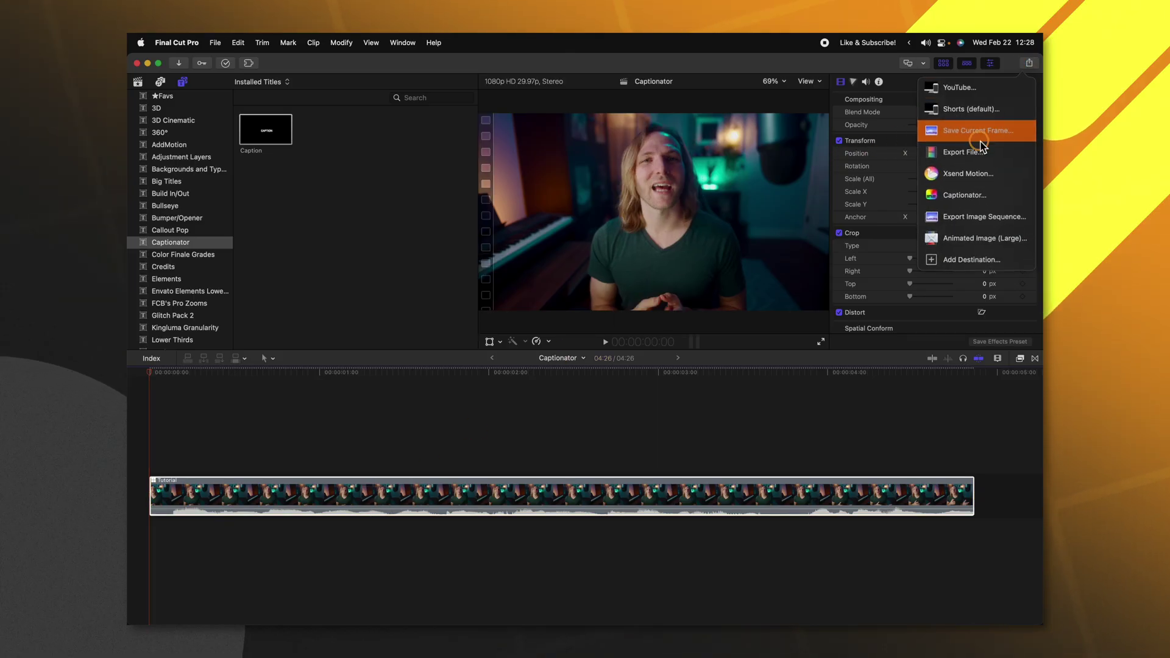
# - Send the Captionator project to Captionator and generate captions in the Roboto Orange style
pyautogui.click(960, 192)
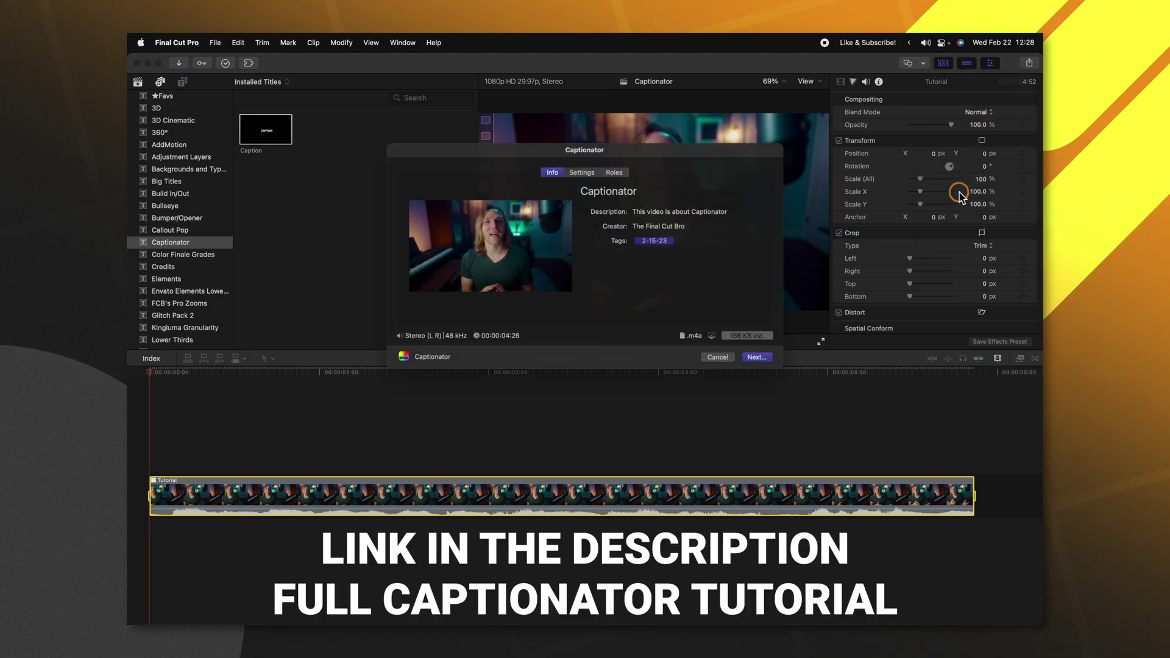
pyautogui.click(765, 363)
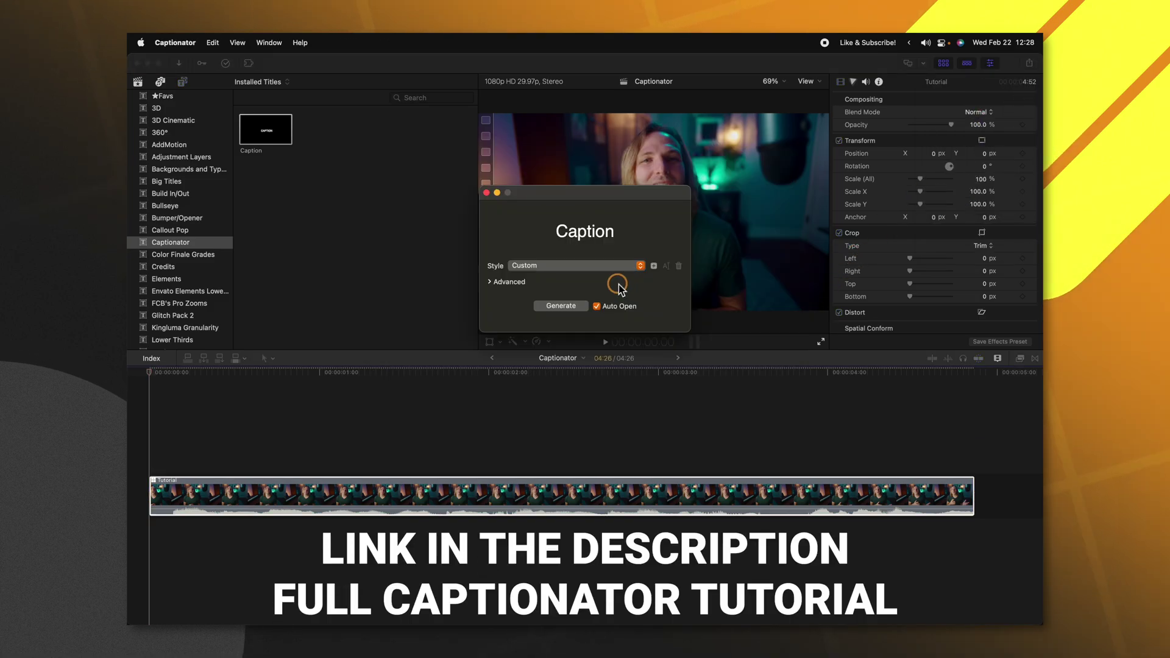
pyautogui.click(576, 267)
pyautogui.click(574, 292)
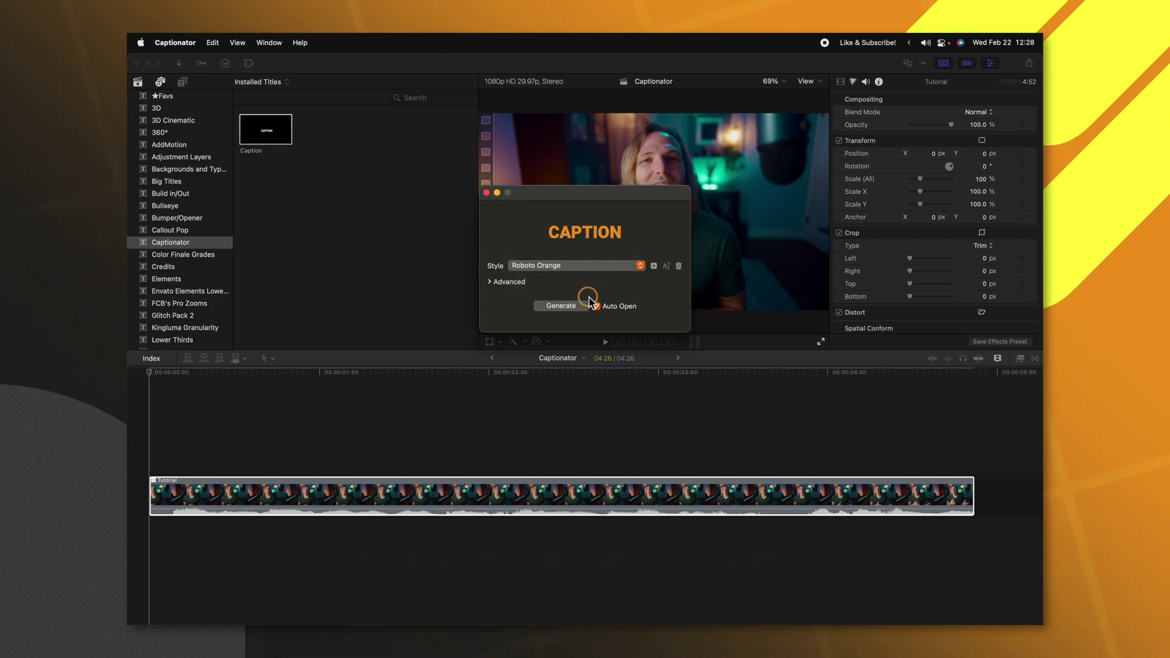
pyautogui.click(558, 306)
# - Import the generated caption XML into the T217 library
pyautogui.click(644, 267)
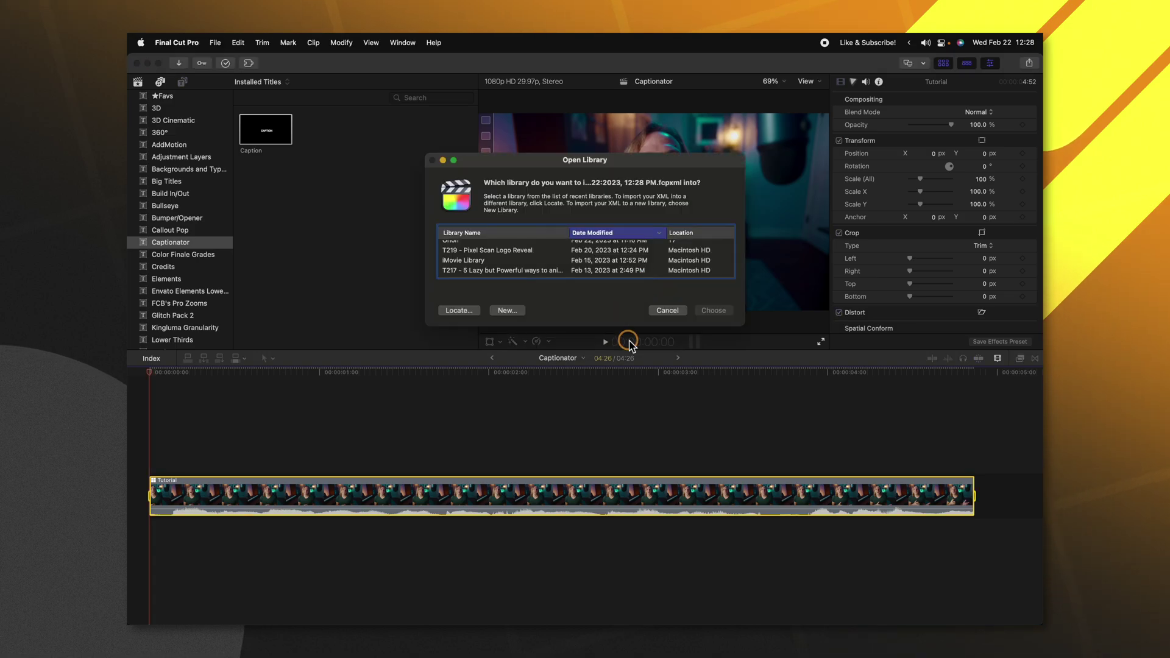
pyautogui.scroll(1, 488, 246)
pyautogui.click(483, 245)
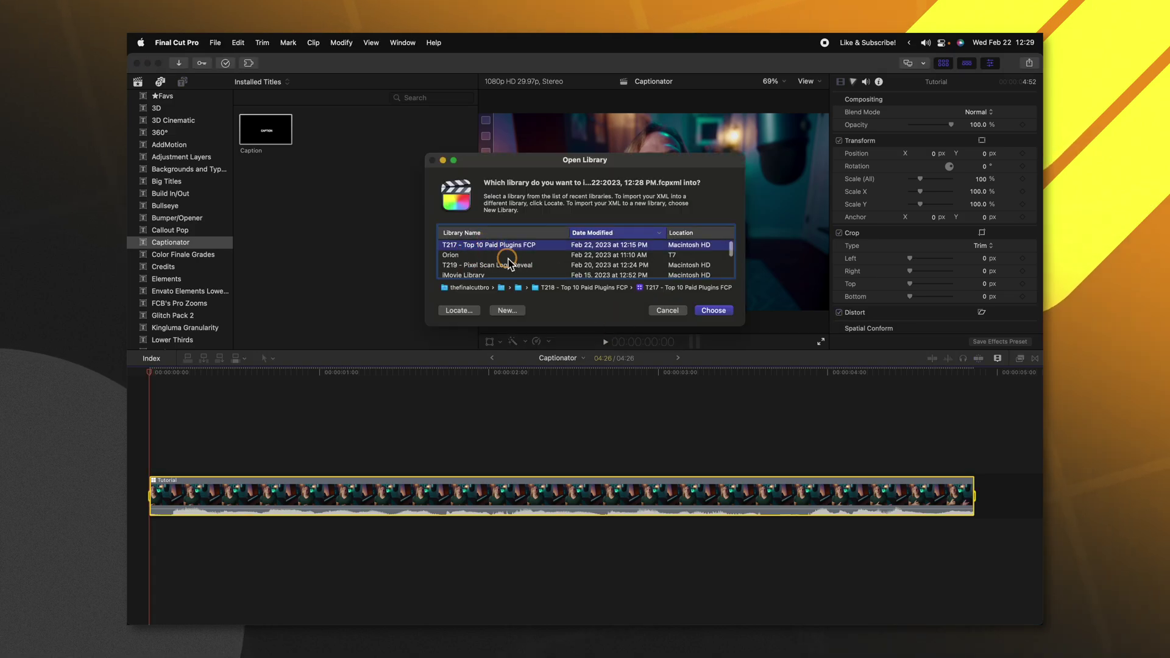
pyautogui.click(713, 310)
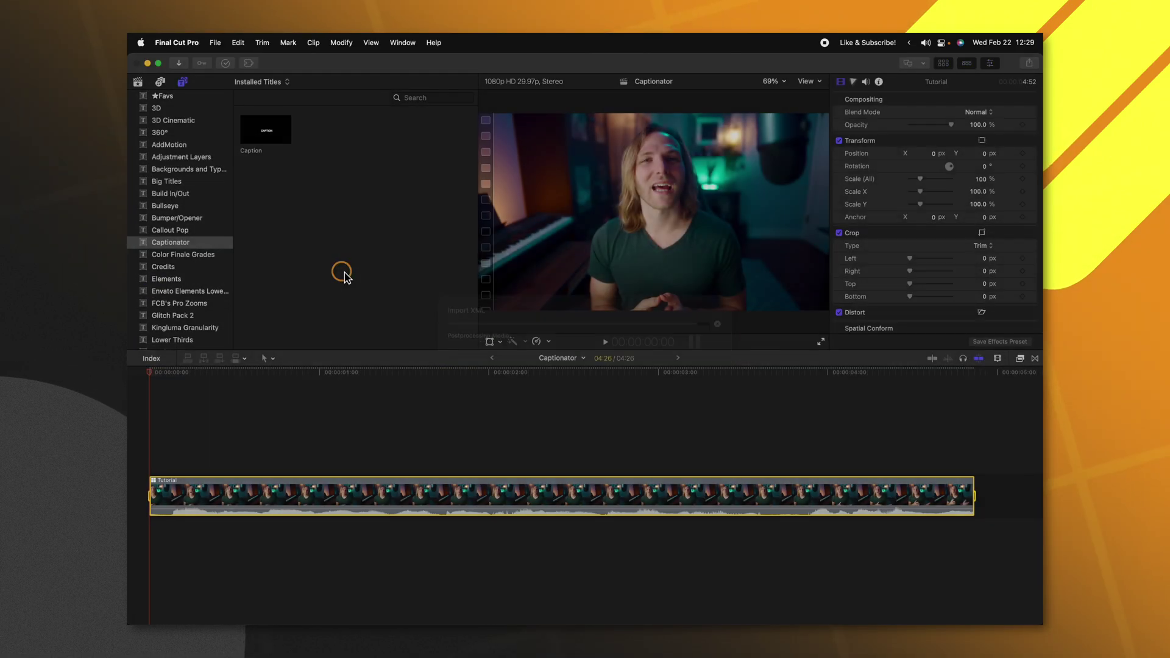
# - Open the Generated Captions project, select all its captions, and return to the Captionator project
pyautogui.doubleClick(283, 140)
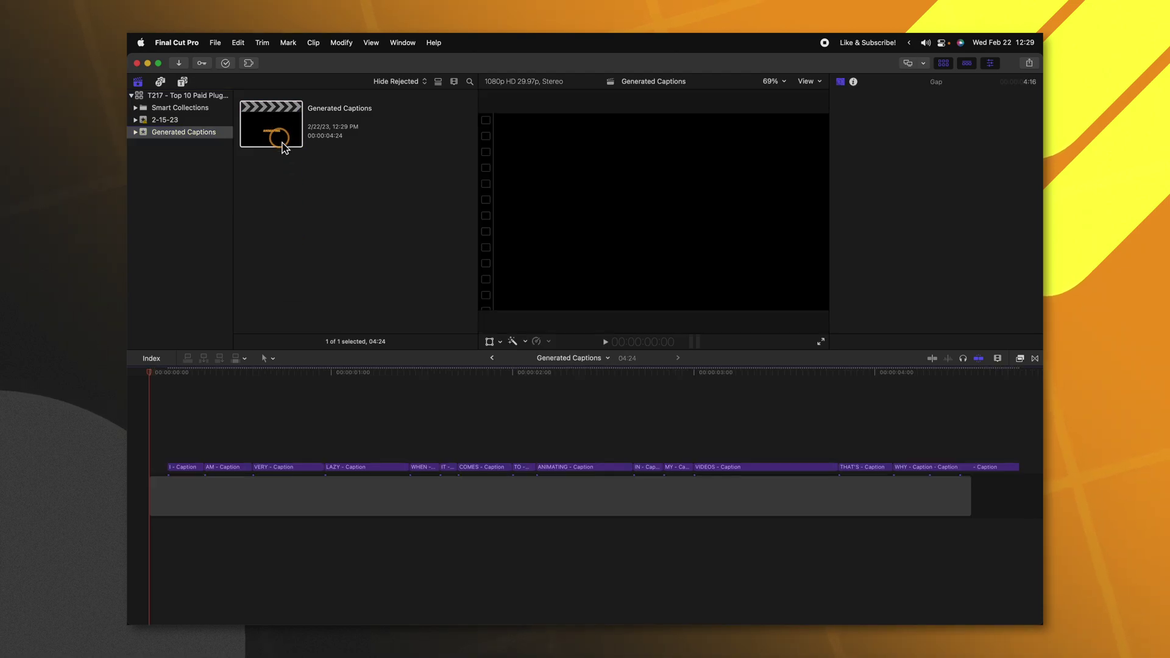
pyautogui.press('super+a')
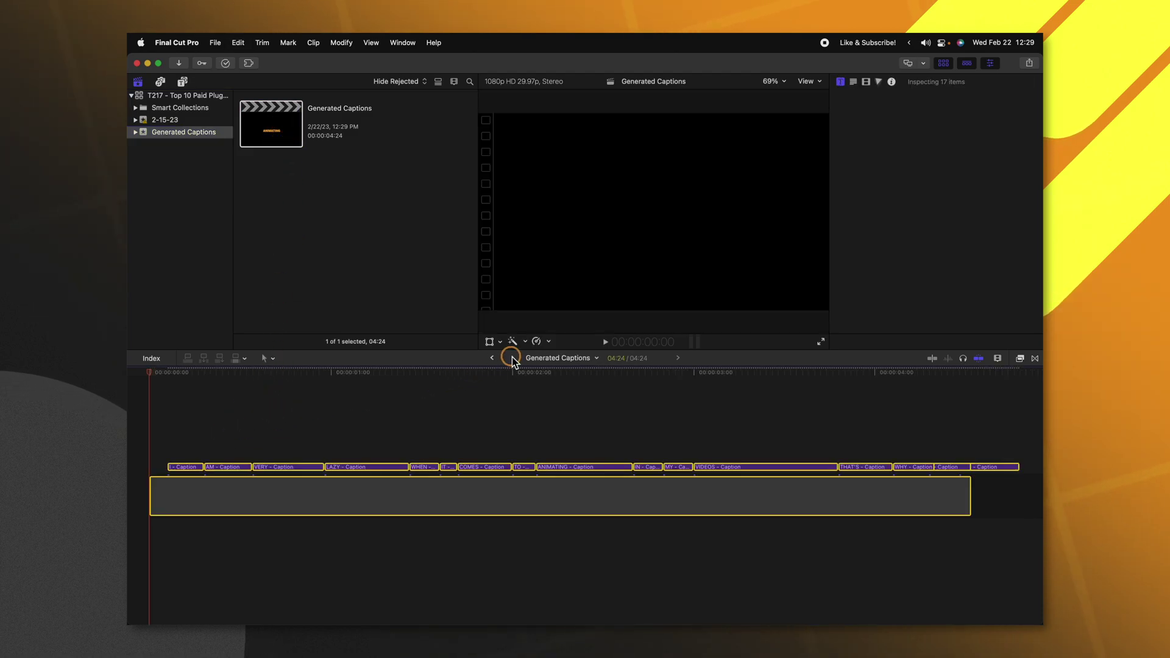
pyautogui.click(492, 358)
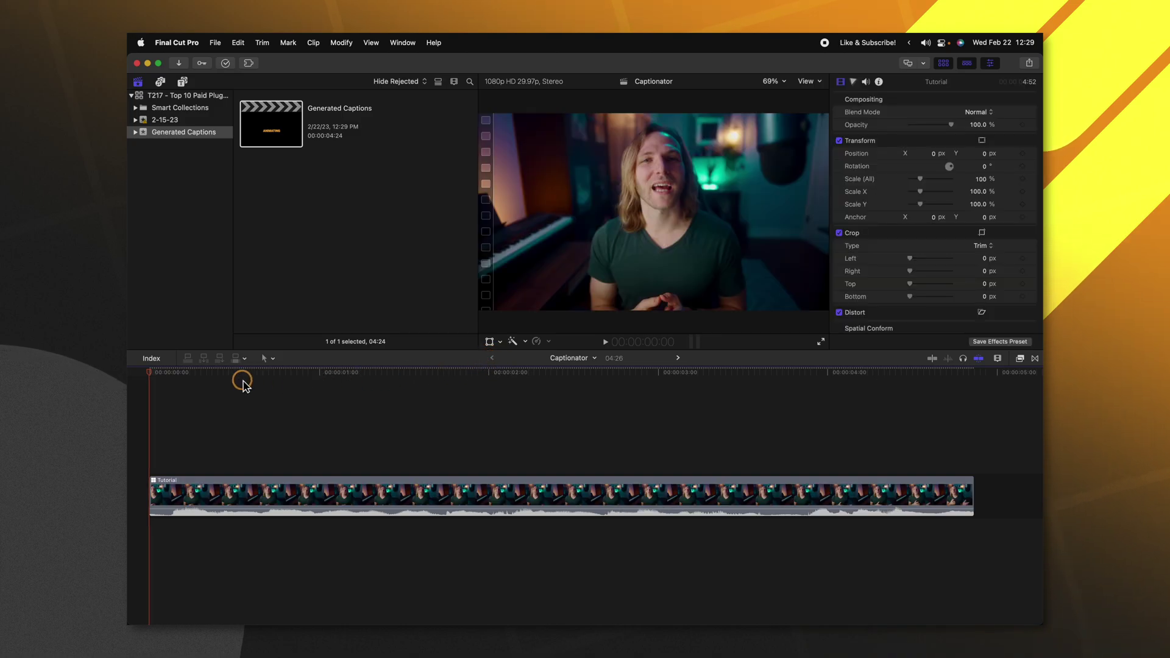
# - Play the pasted captions over the Tutorial clip from the start, stopping on the WHY caption
pyautogui.click(130, 385)
pyautogui.moveTo(130, 382); pyautogui.dragTo(183, 377)
pyautogui.press('space')
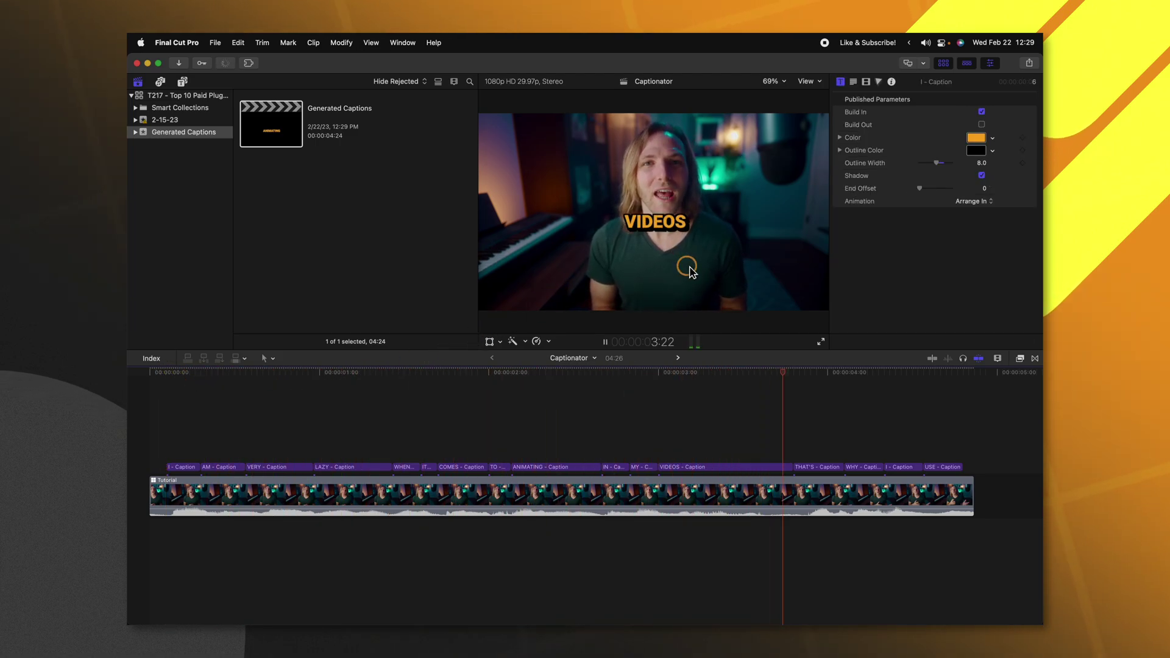
pyautogui.press('space')
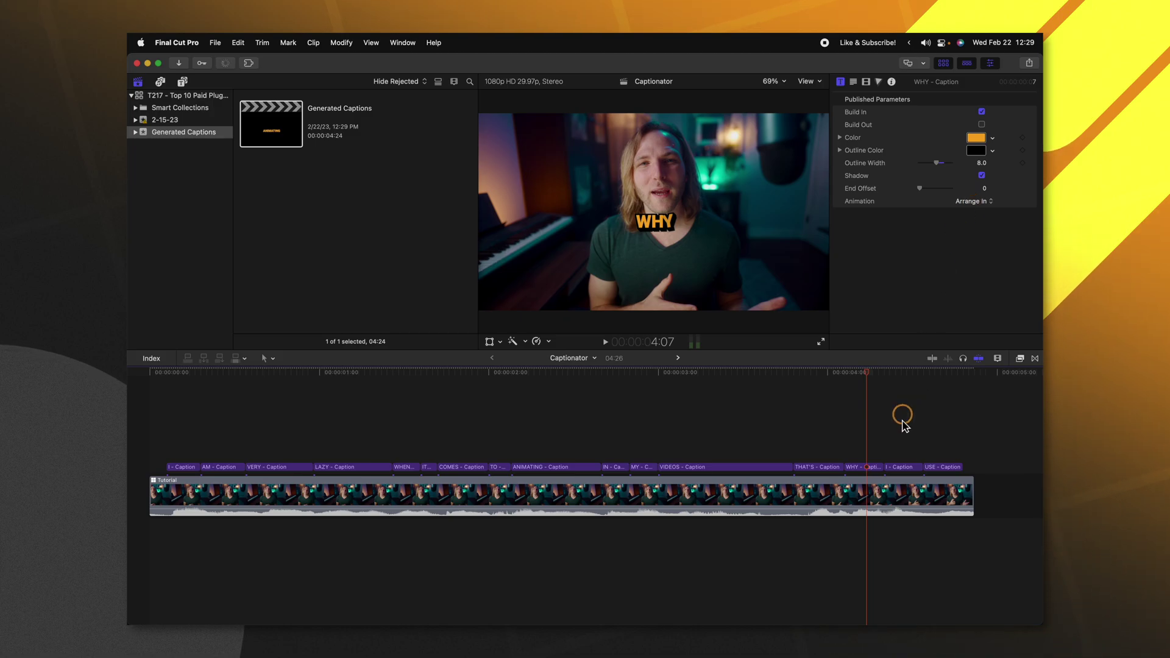
# - Give the WHY caption the Overshoot animation and play it back to check
pyautogui.click(863, 466)
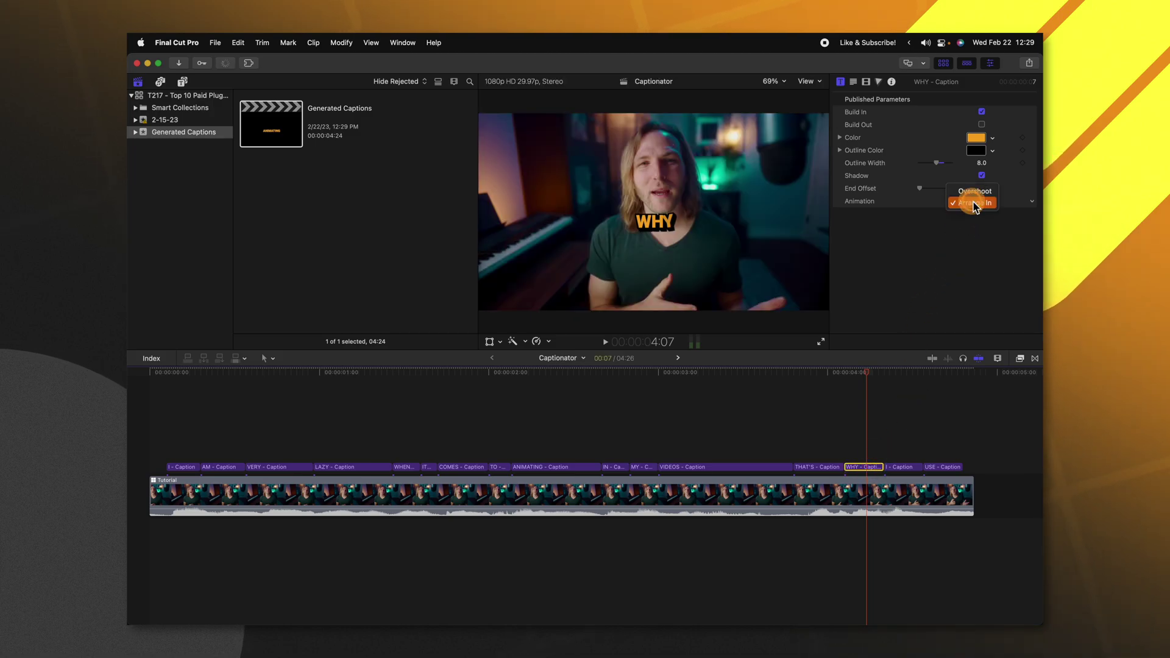
pyautogui.click(973, 191)
pyautogui.moveTo(865, 372); pyautogui.dragTo(838, 378)
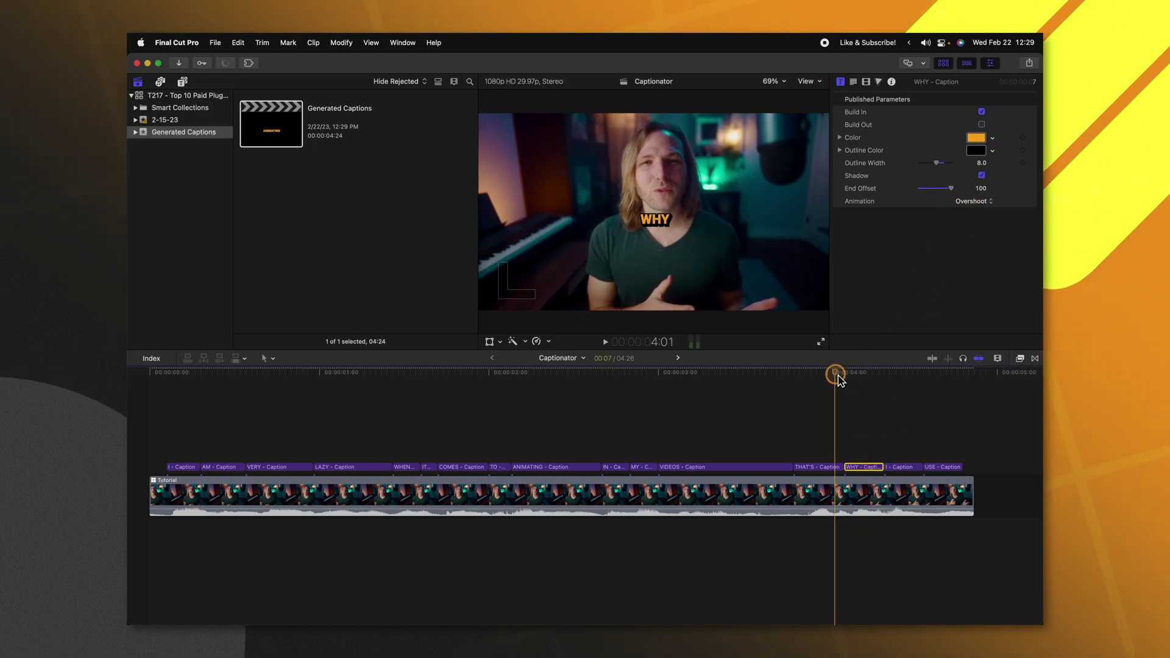
pyautogui.press('space')
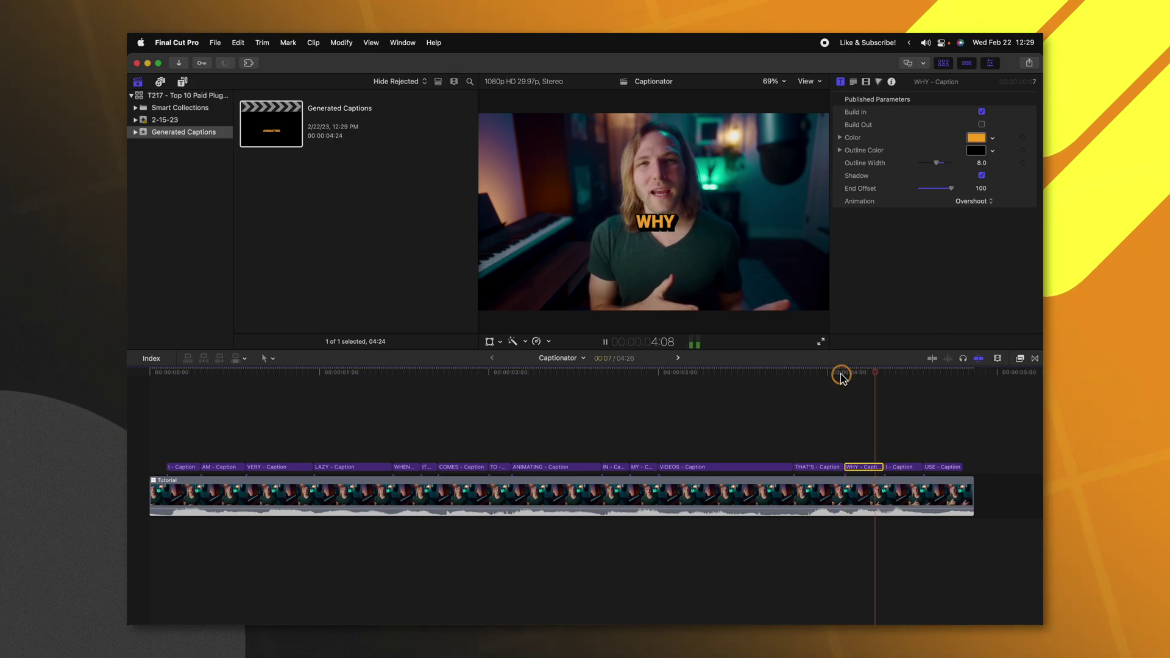
pyautogui.press('space')
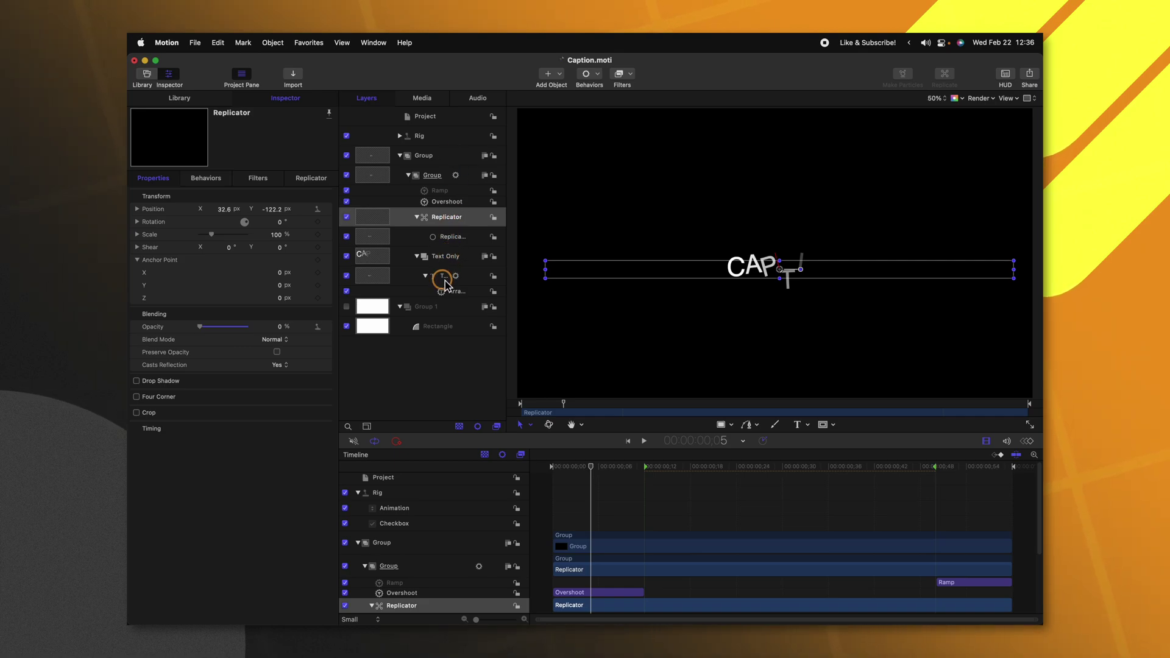
# - Draw a white rectangle over CAPTION, turn off its outline, and move Rectangle 1 below the text layers
pyautogui.click(723, 425)
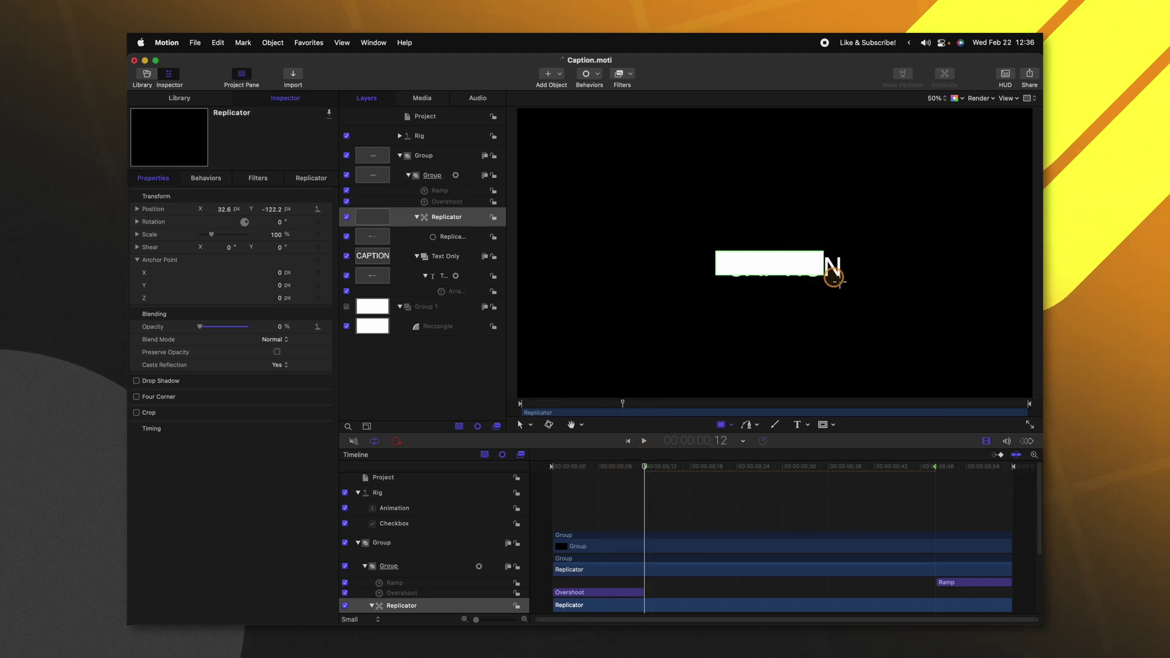
pyautogui.moveTo(835, 278); pyautogui.dragTo(862, 280)
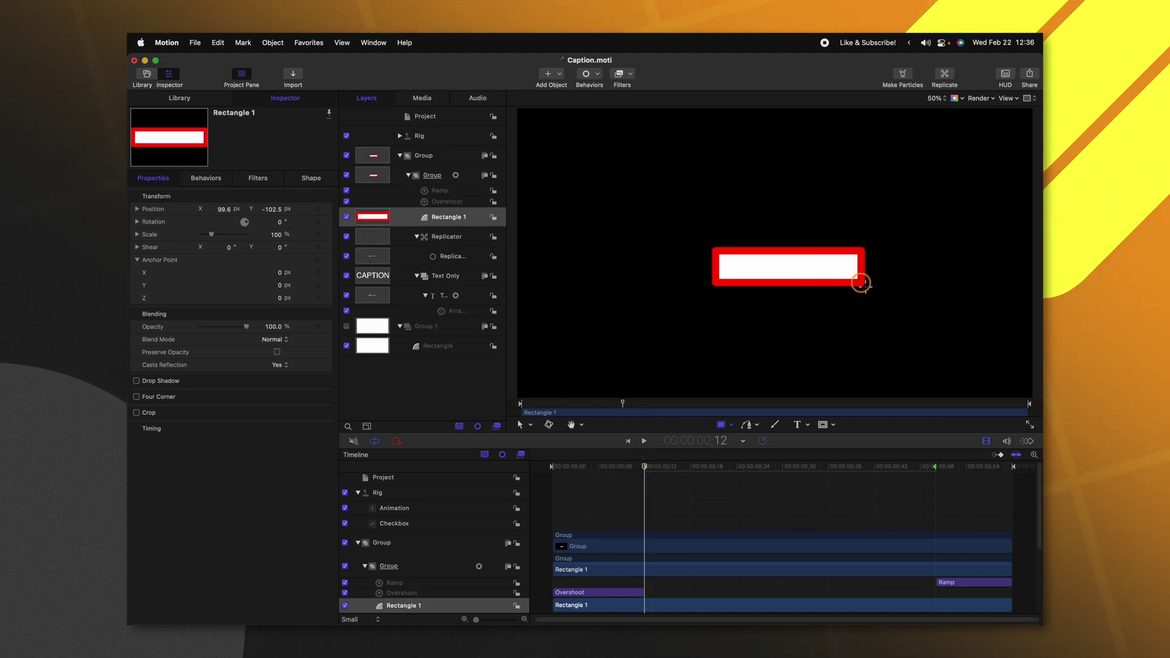
pyautogui.click(311, 179)
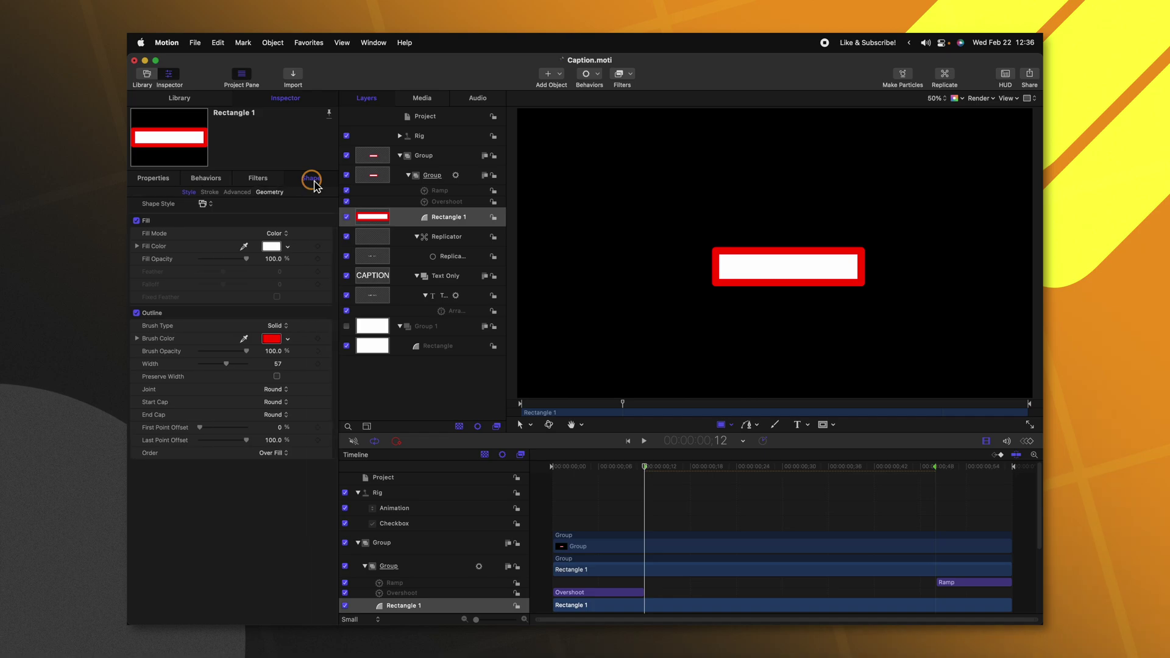
pyautogui.click(137, 313)
pyautogui.moveTo(370, 227); pyautogui.dragTo(359, 316)
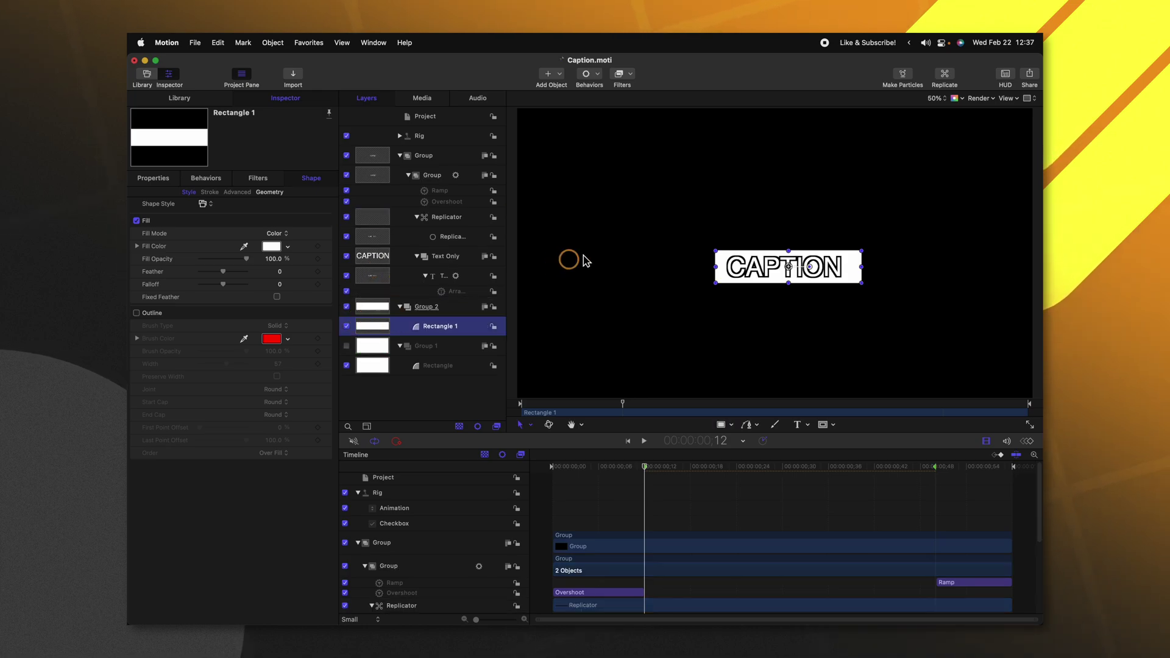
# - Switch the canvas view to Alpha Overlay and bring up Rectangle 1's fill colour choices
pyautogui.click(957, 98)
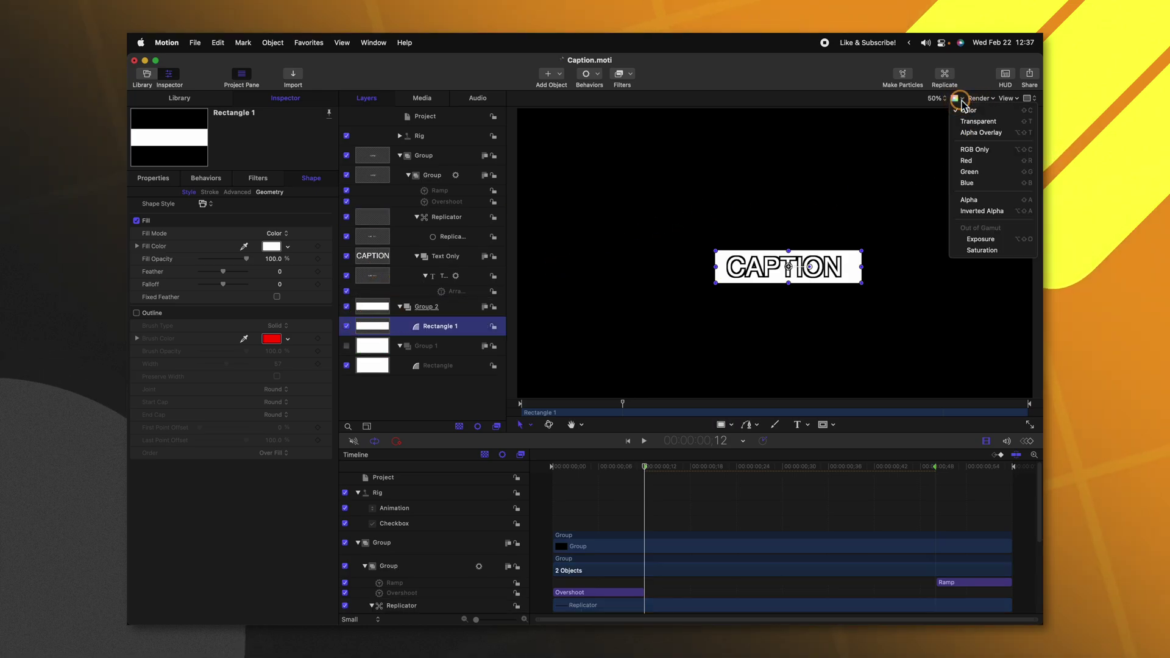
pyautogui.click(973, 141)
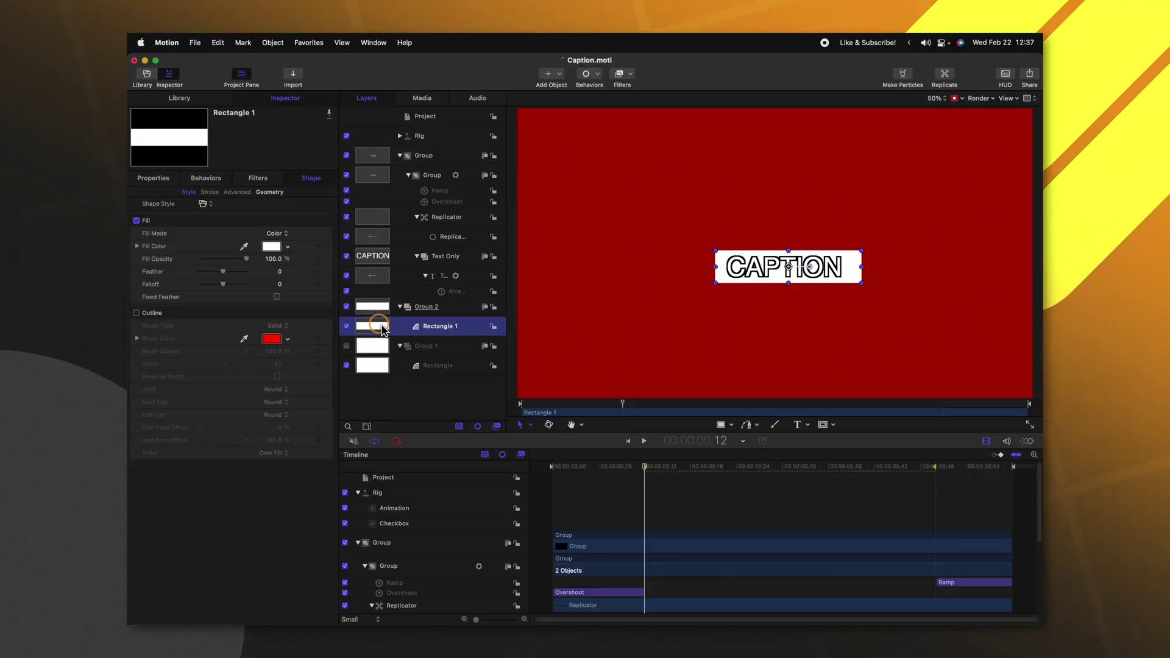
pyautogui.click(271, 246)
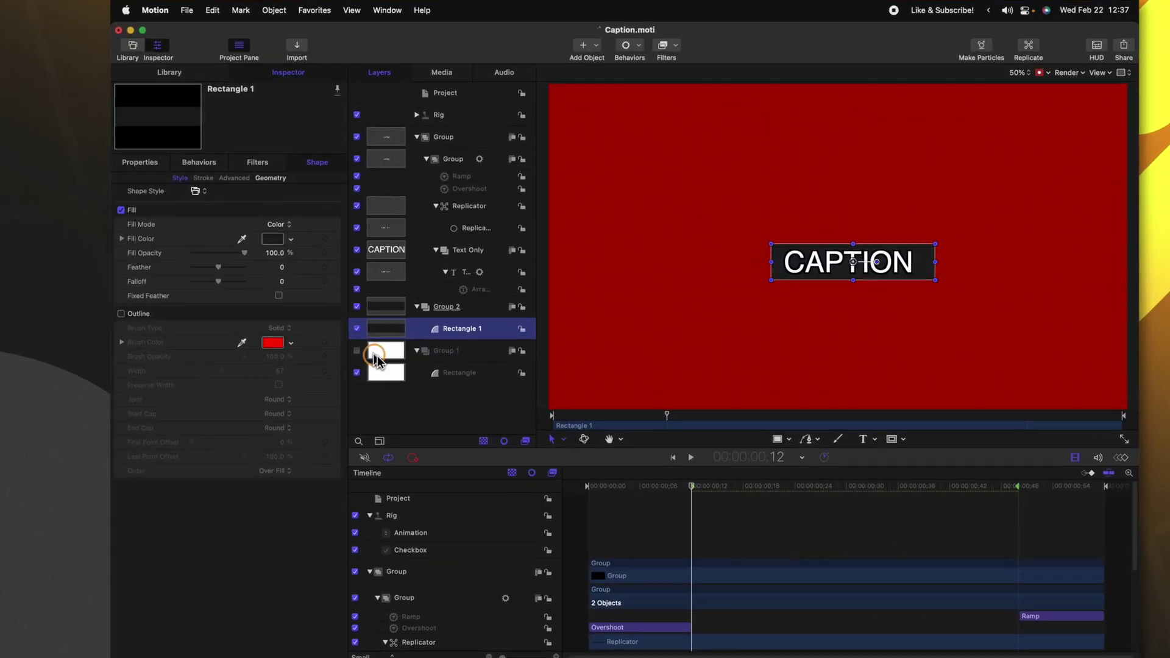
# - Split Rectangle 1's Size into Width and Height and add a Link behavior to Width
pyautogui.click(286, 131)
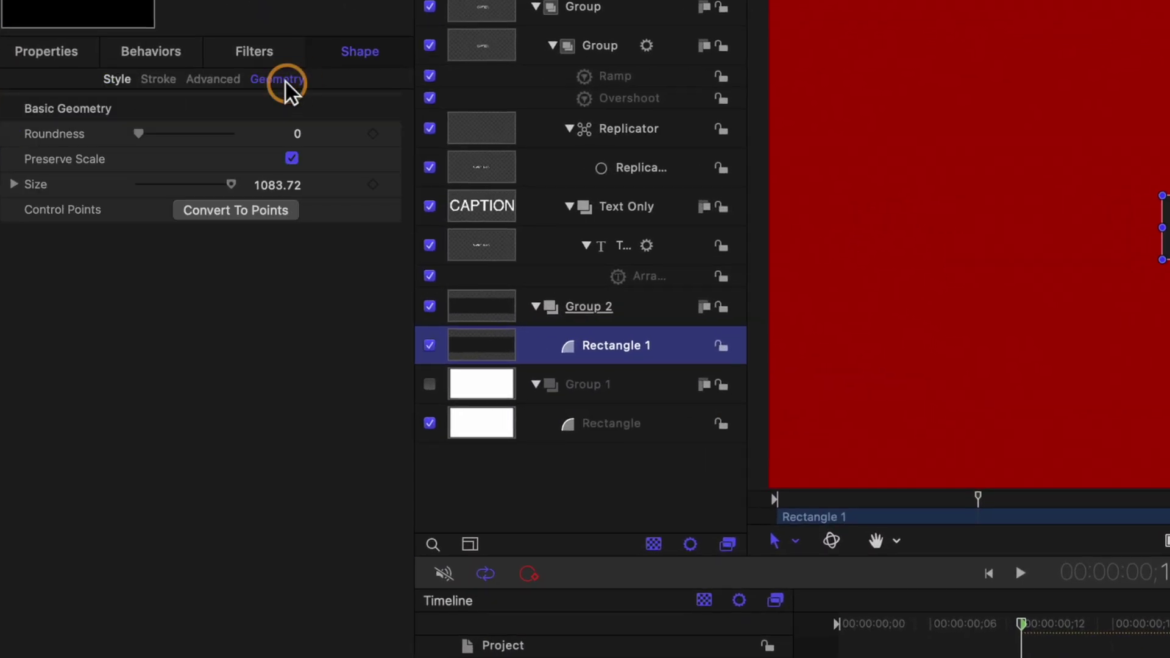
pyautogui.click(21, 190)
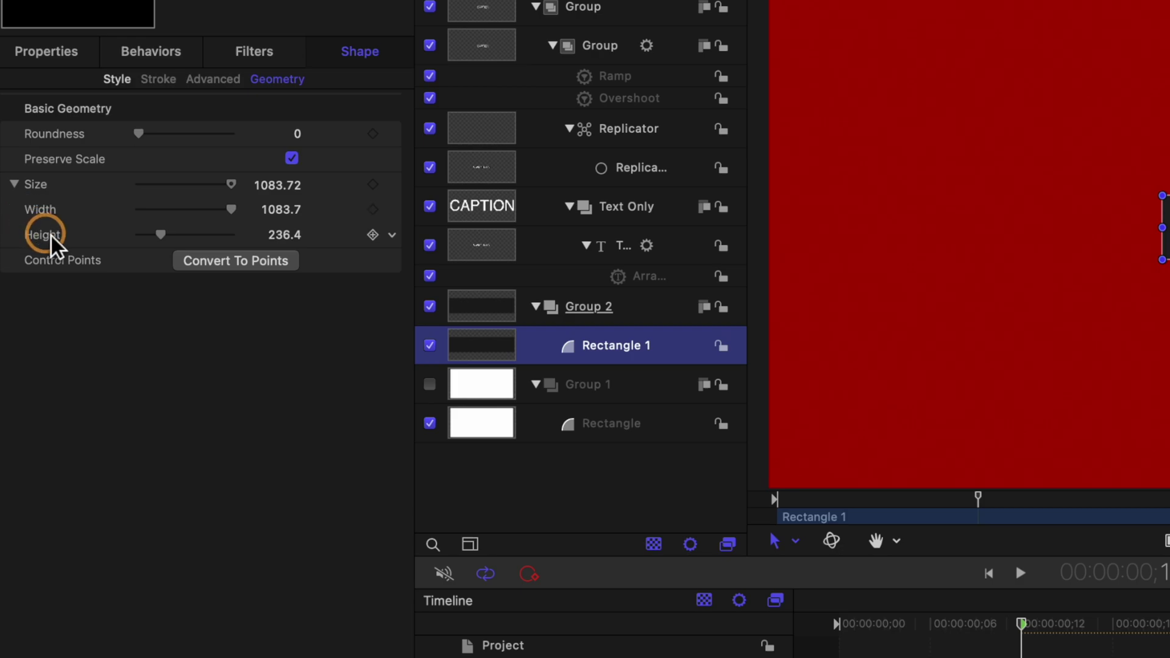
pyautogui.click(396, 217)
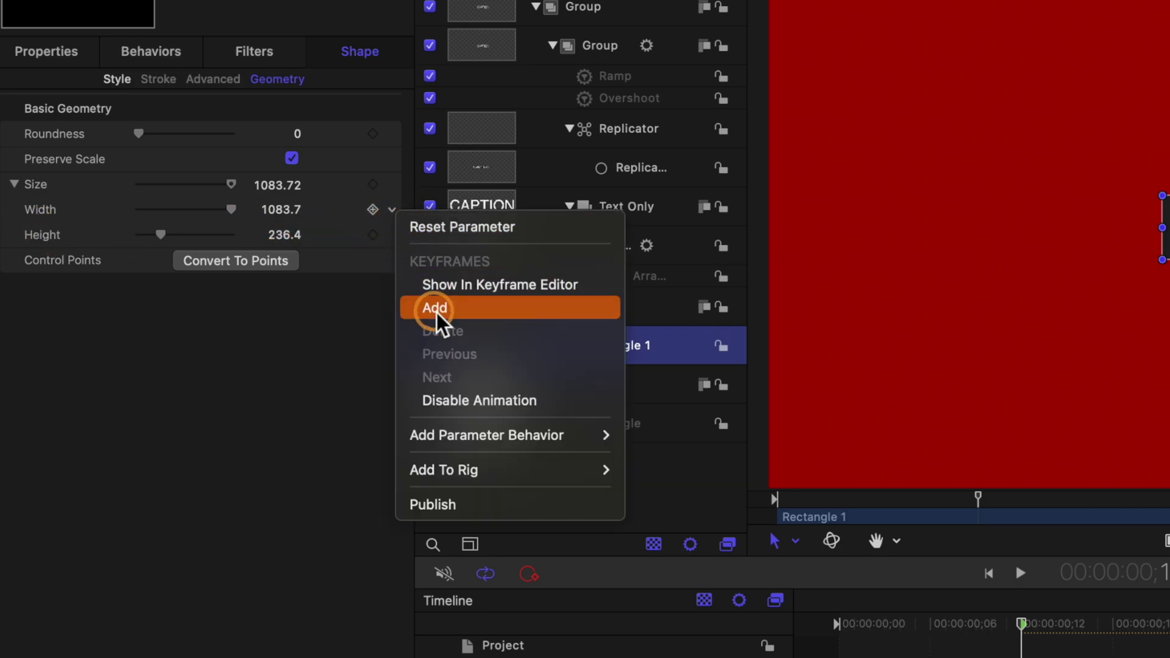
pyautogui.moveTo(484, 442)
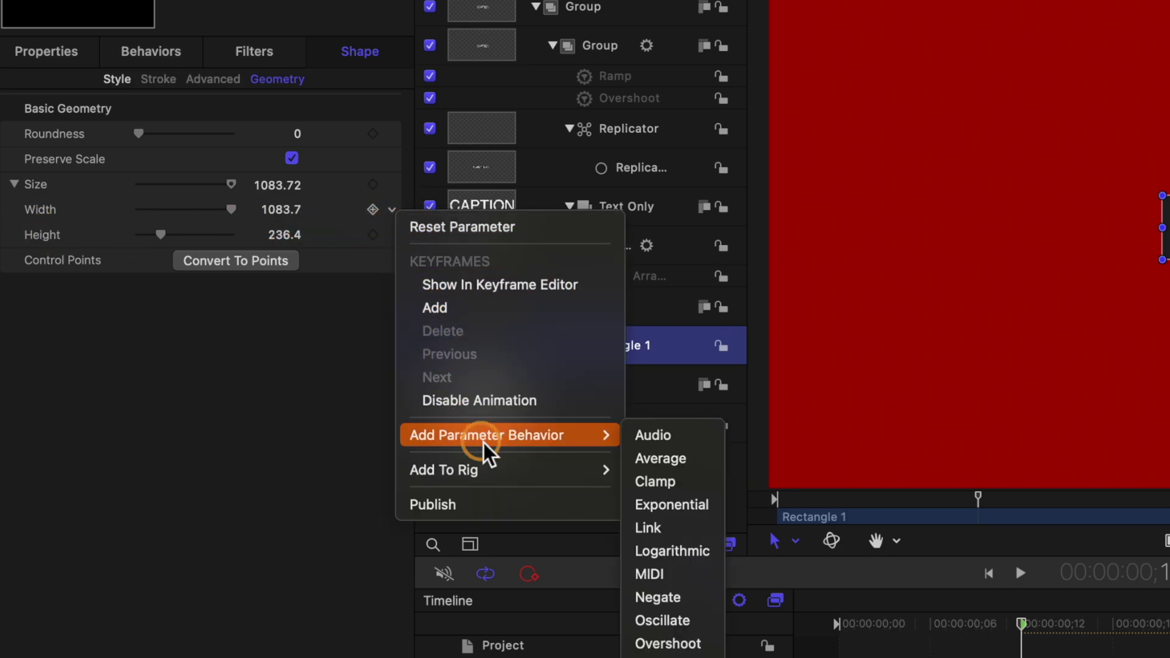
pyautogui.click(695, 533)
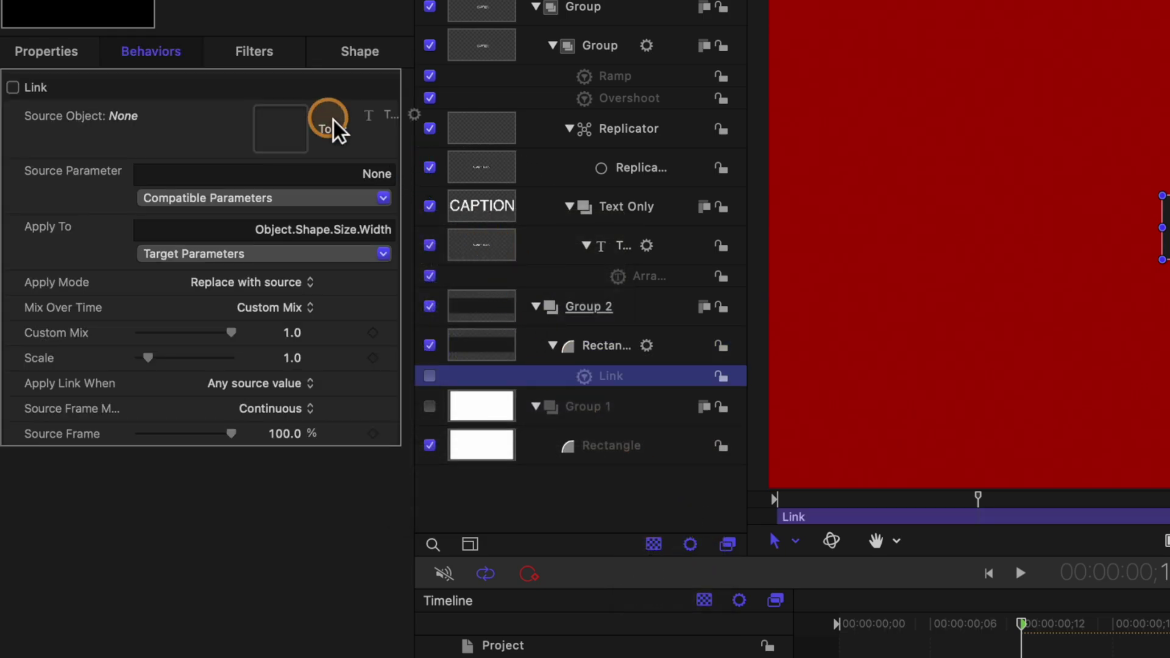
# - Link the width to the Text's Object Width, name the behavior Link Width, and duplicate it
pyautogui.moveTo(266, 162); pyautogui.dragTo(272, 145)
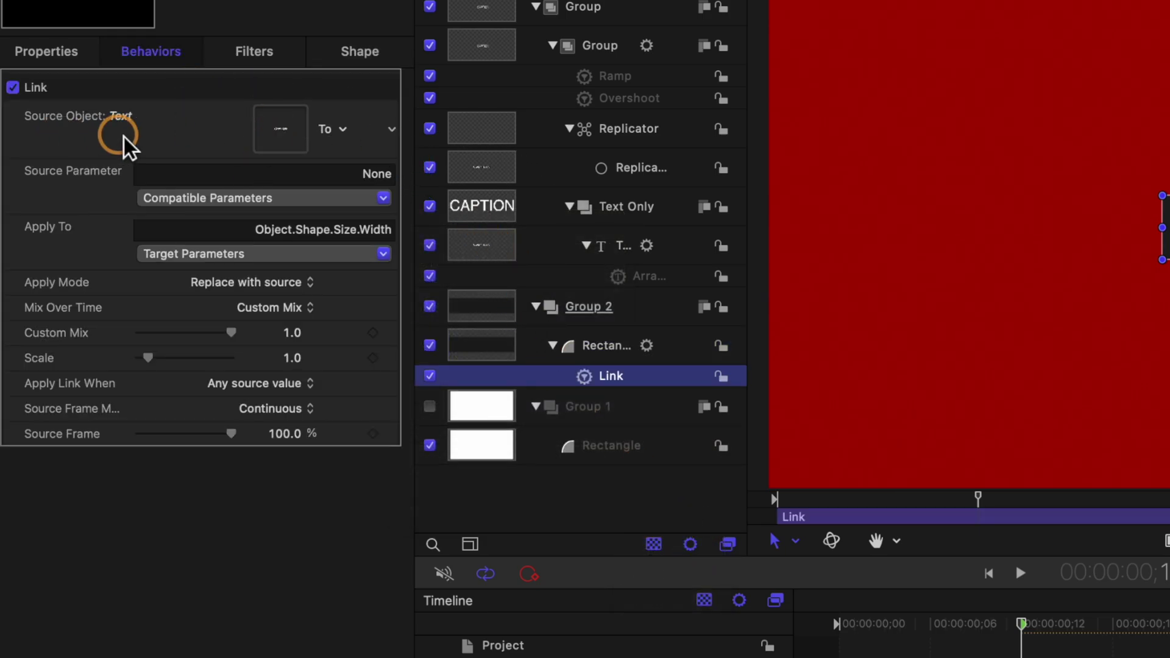
pyautogui.click(216, 199)
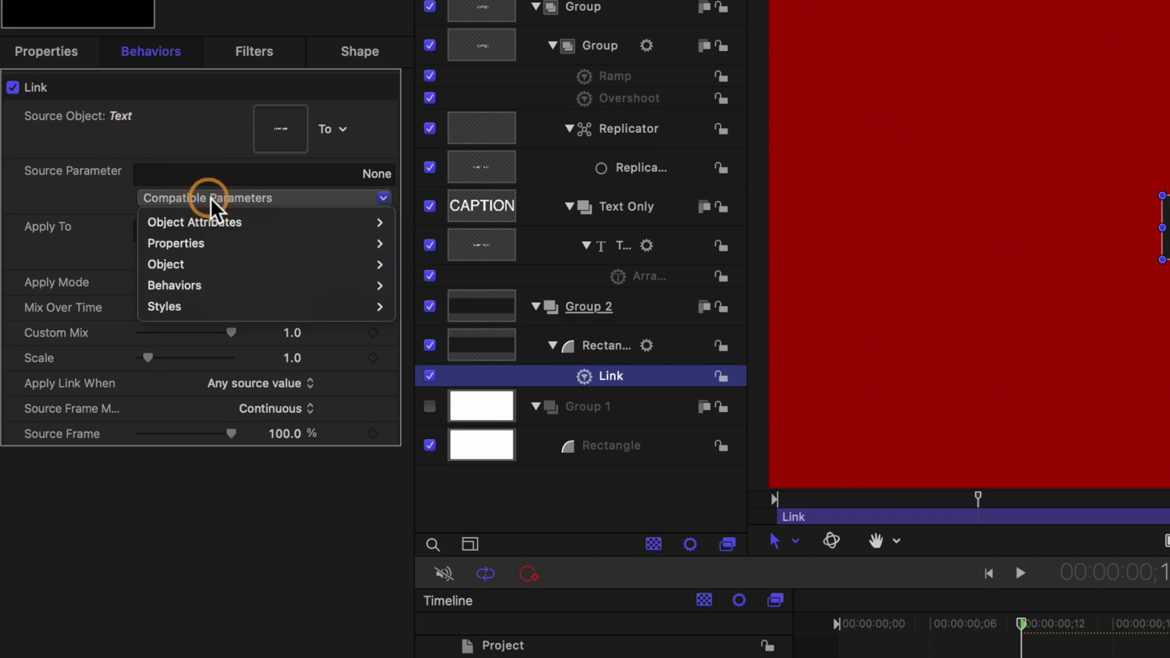
pyautogui.moveTo(213, 223)
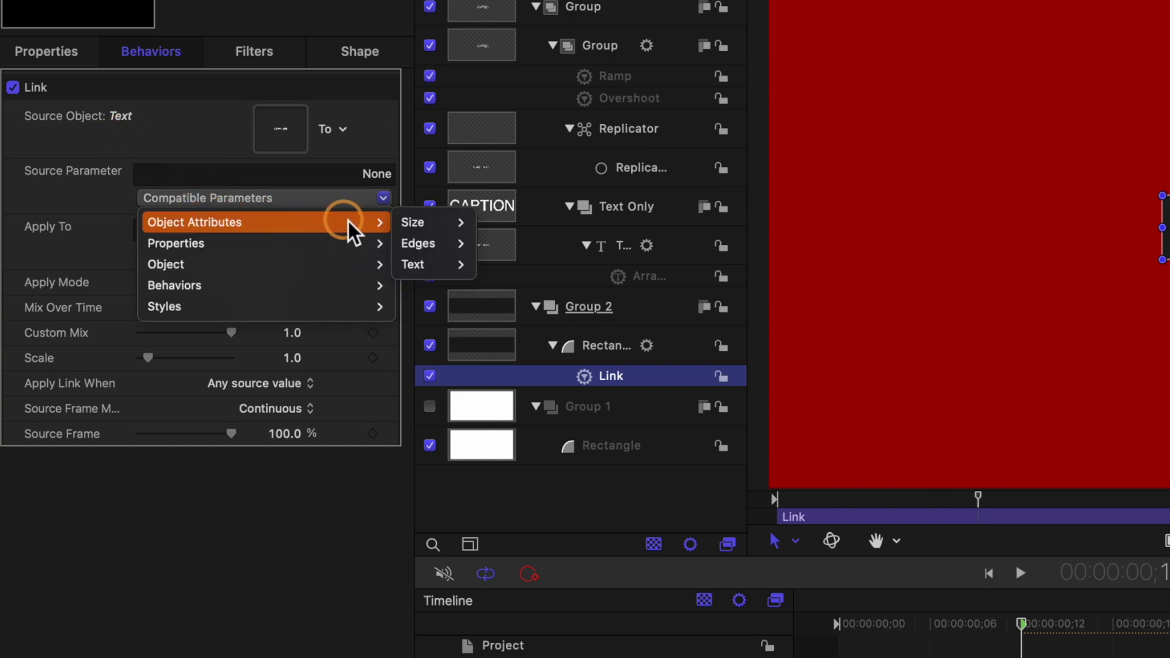
pyautogui.moveTo(412, 222)
pyautogui.click(487, 222)
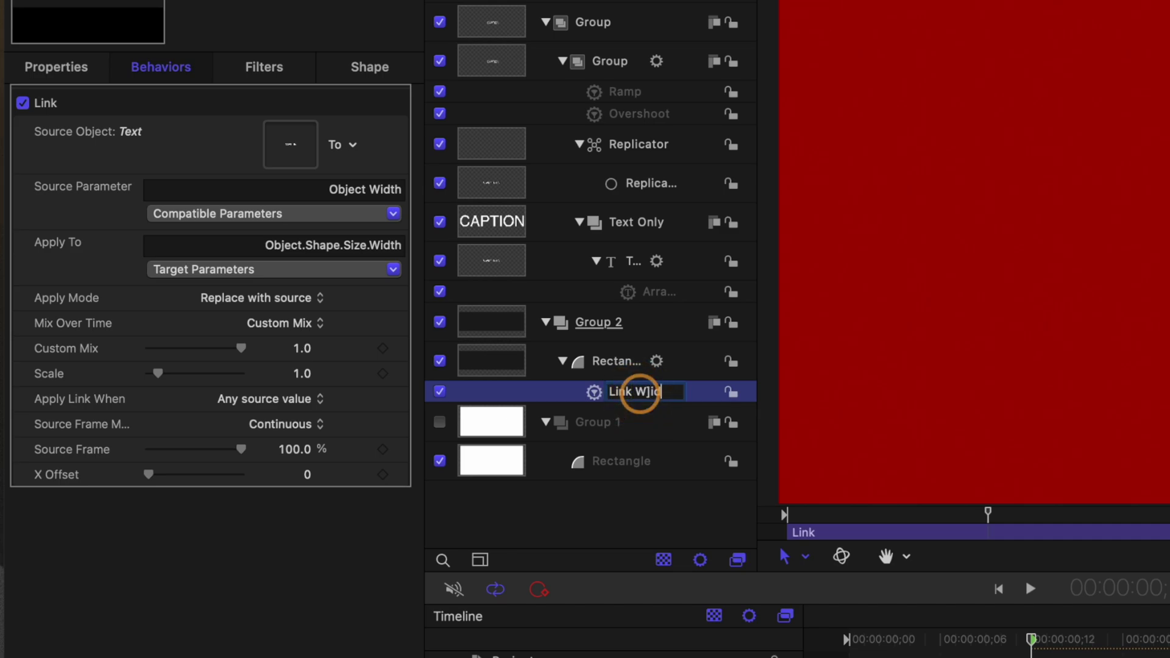
pyautogui.write('th')
pyautogui.press('Return')
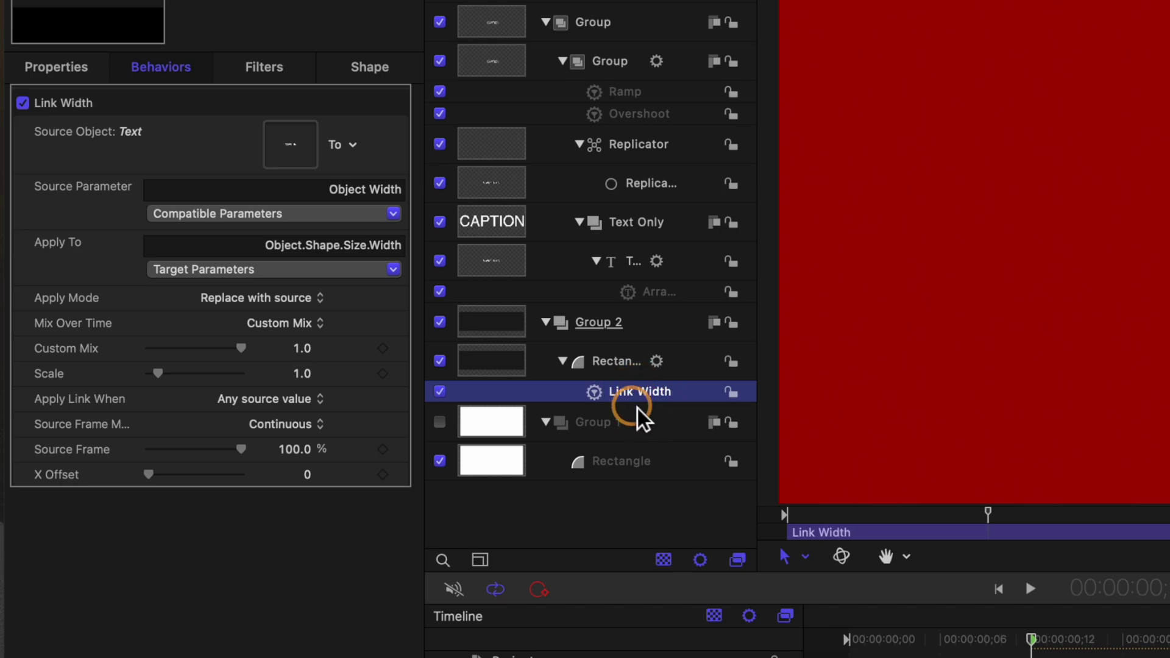
pyautogui.press('super+d')
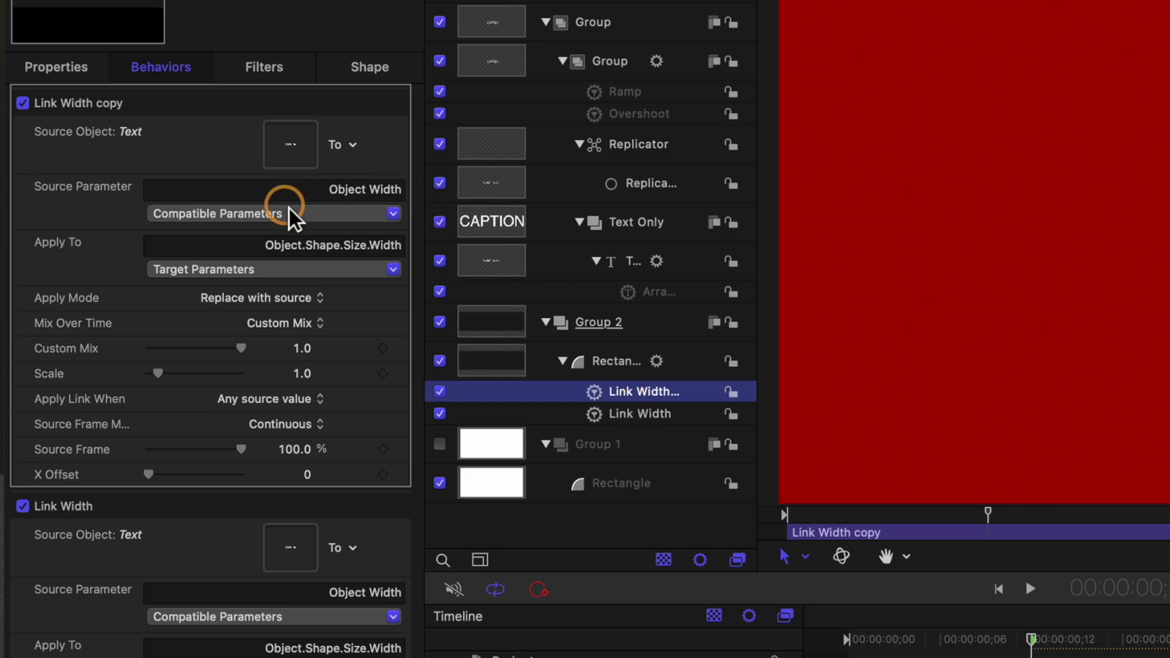
# - Set the Link Width copy's source to the Text's Object Height and target Rectangle 1's Shape Size
pyautogui.click(226, 221)
pyautogui.moveTo(224, 242)
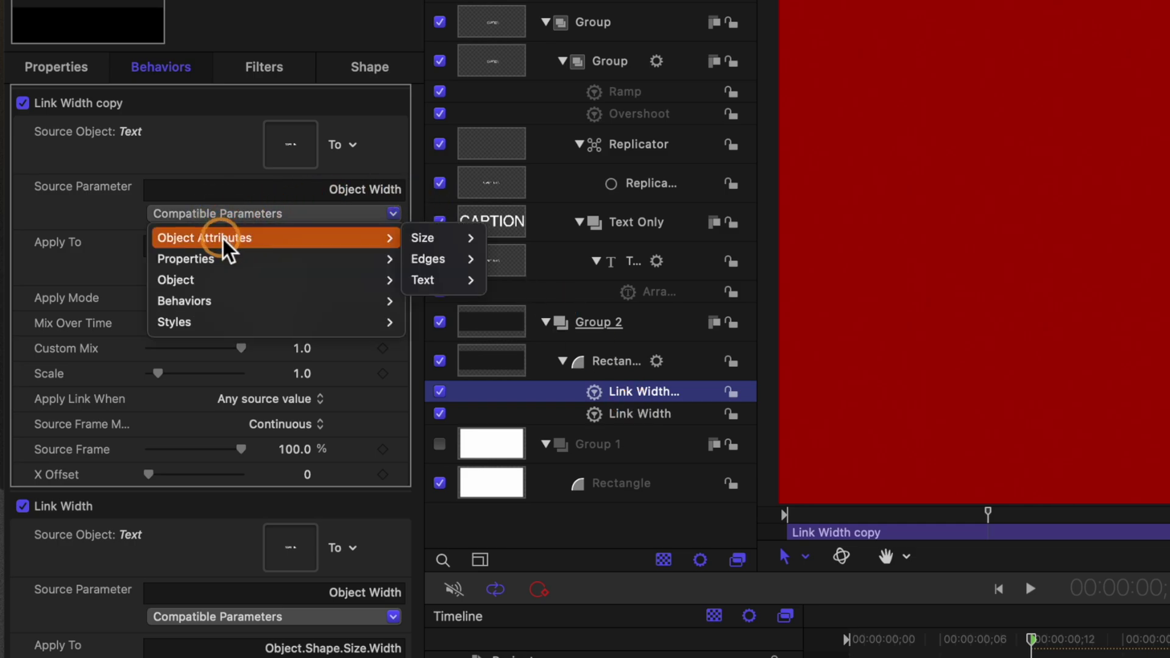
pyautogui.moveTo(451, 239)
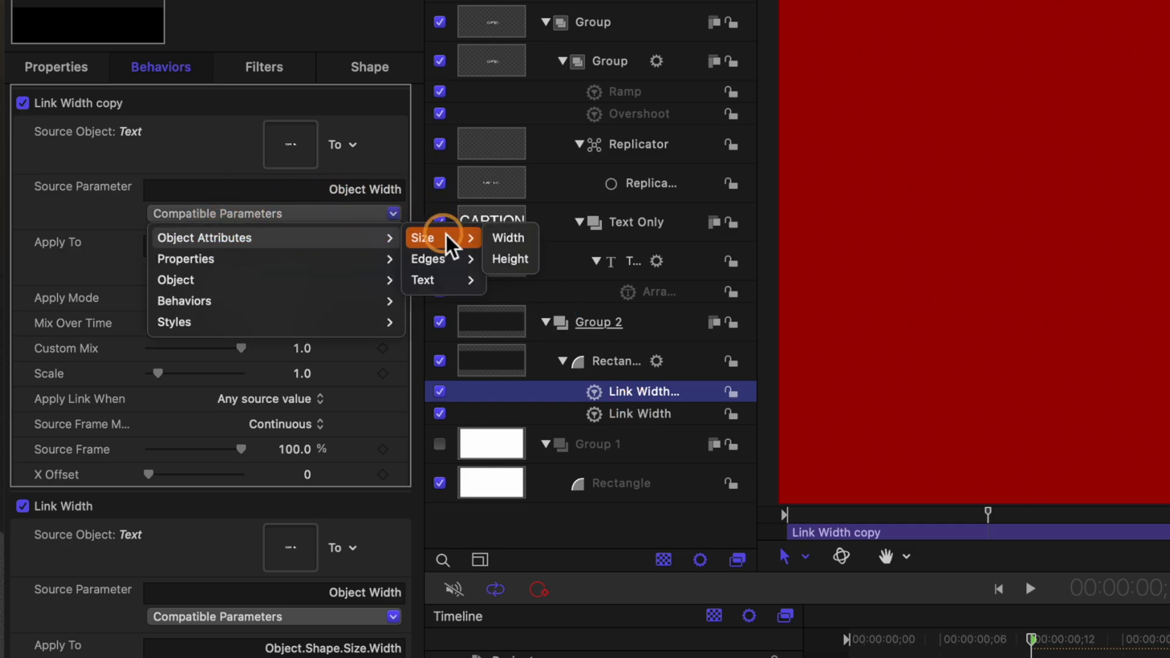
pyautogui.click(513, 263)
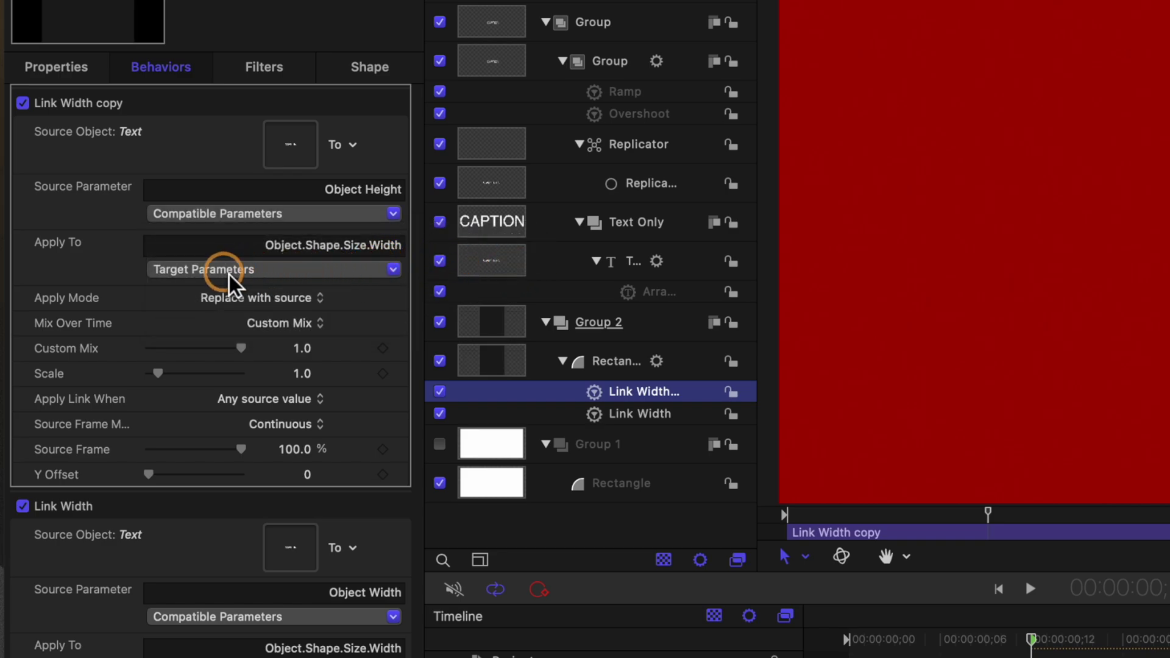
pyautogui.click(230, 278)
pyautogui.click(229, 314)
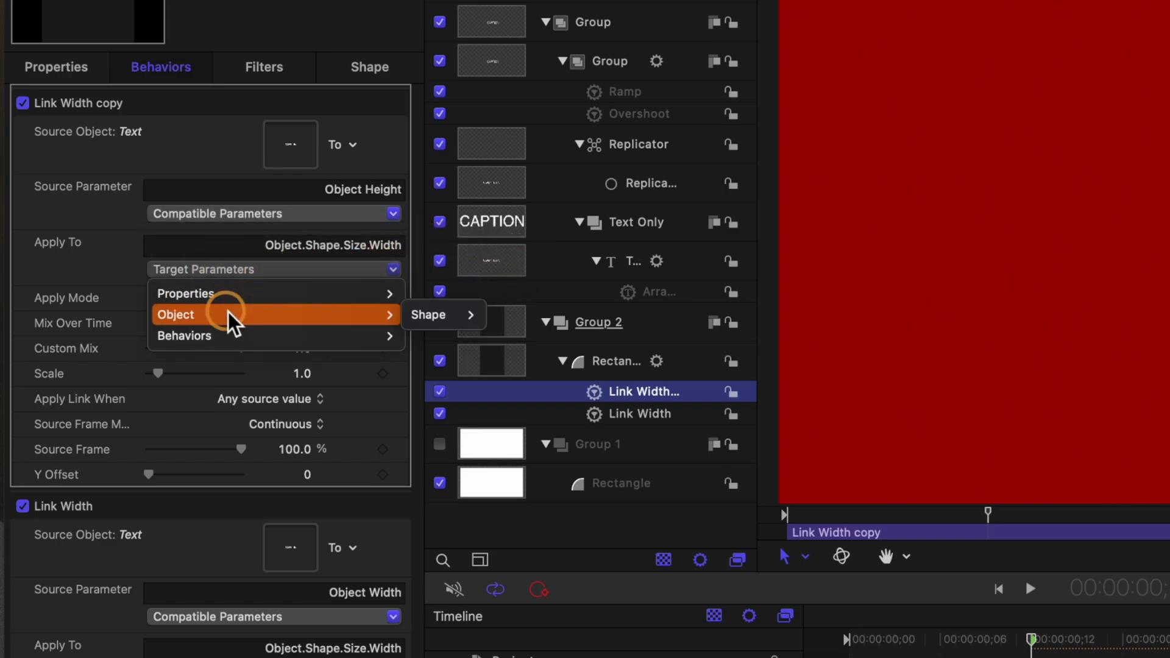
pyautogui.click(470, 314)
pyautogui.click(512, 400)
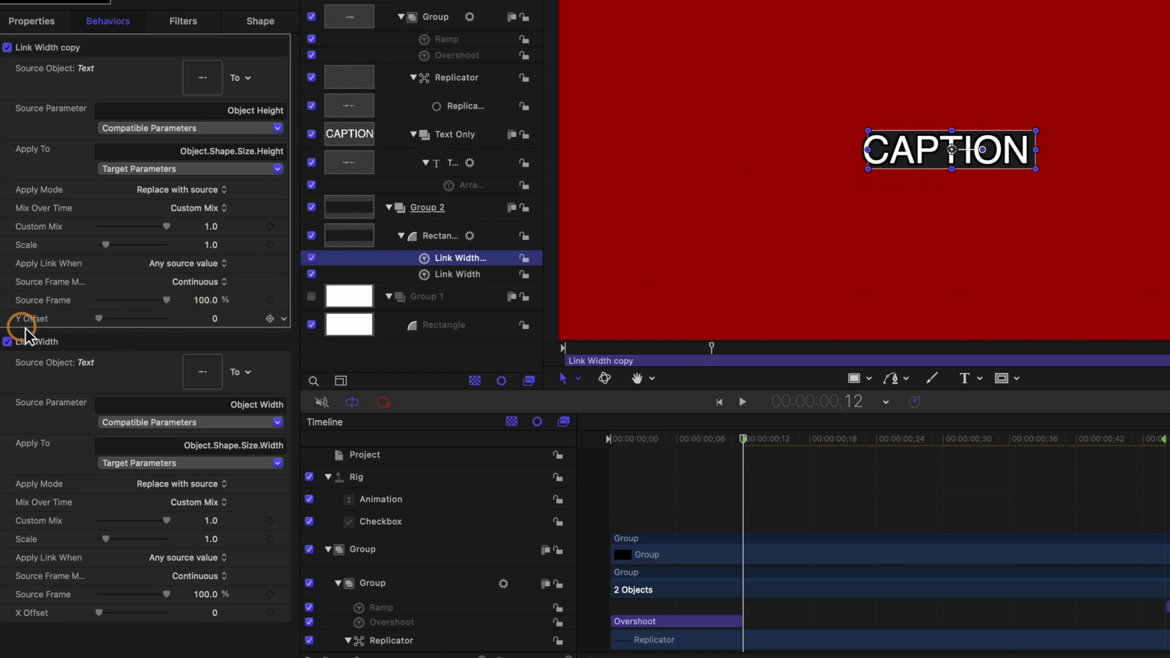
# - Drag the height link's Y Offset to 60 to pad the box around CAPTION
pyautogui.moveTo(102, 322); pyautogui.dragTo(148, 321)
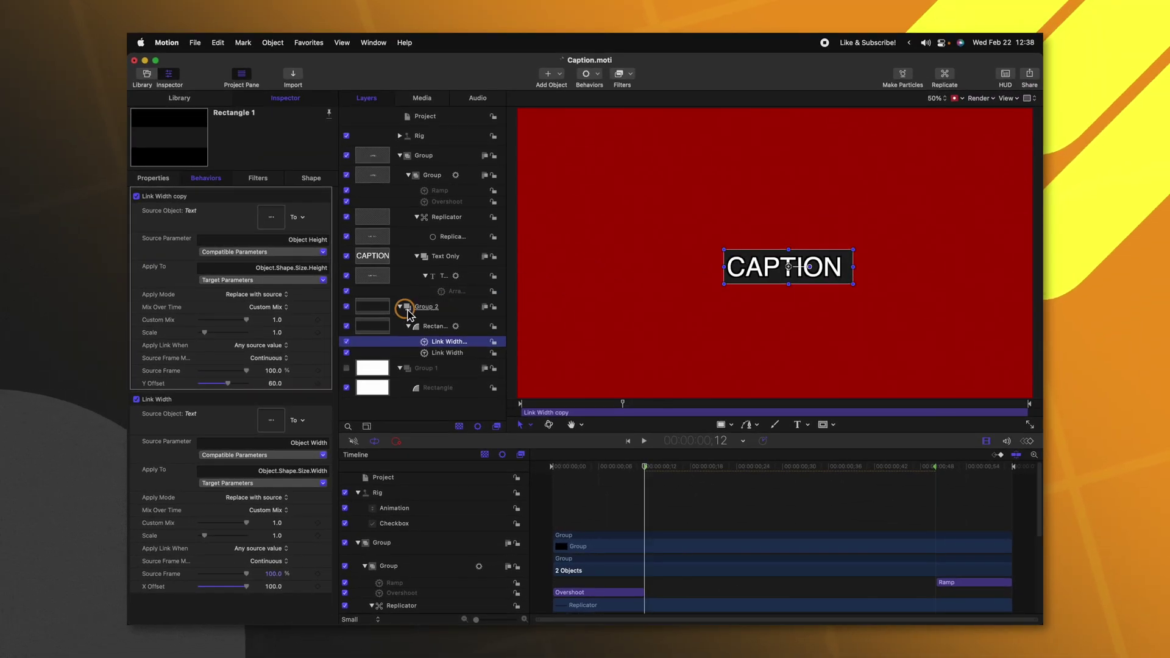
# - Give Rectangle 1 an Align To behavior targeting the Text, then move CAPTION to confirm the box follows
pyautogui.click(370, 290)
pyautogui.moveTo(762, 281); pyautogui.dragTo(713, 240)
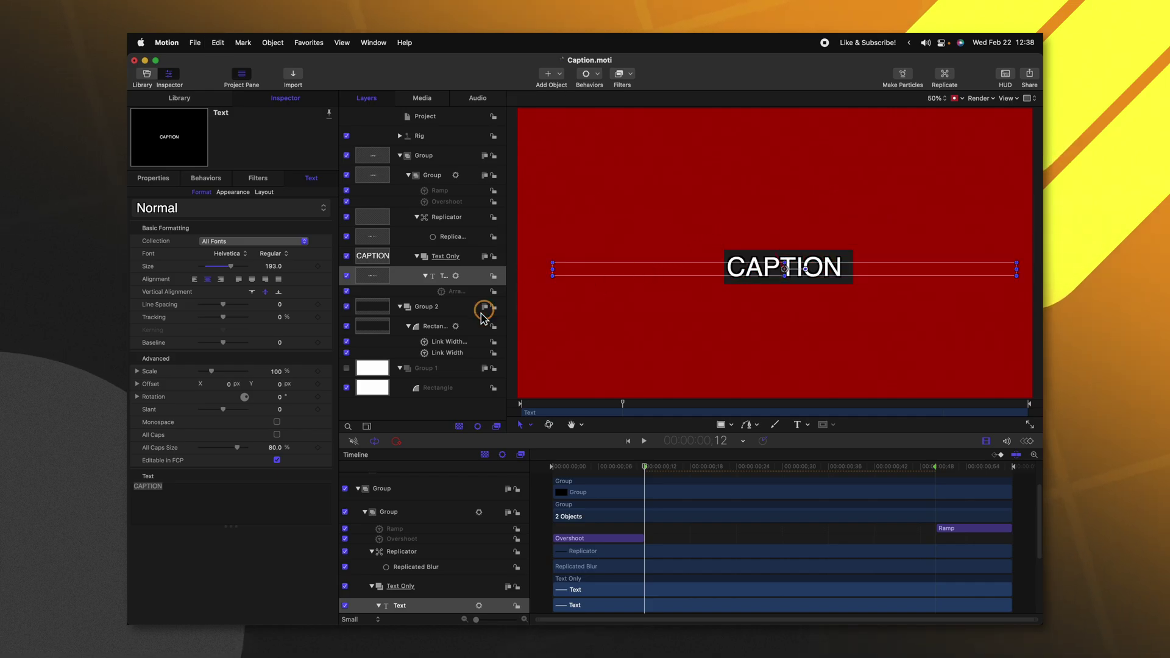
pyautogui.click(374, 326)
pyautogui.click(594, 76)
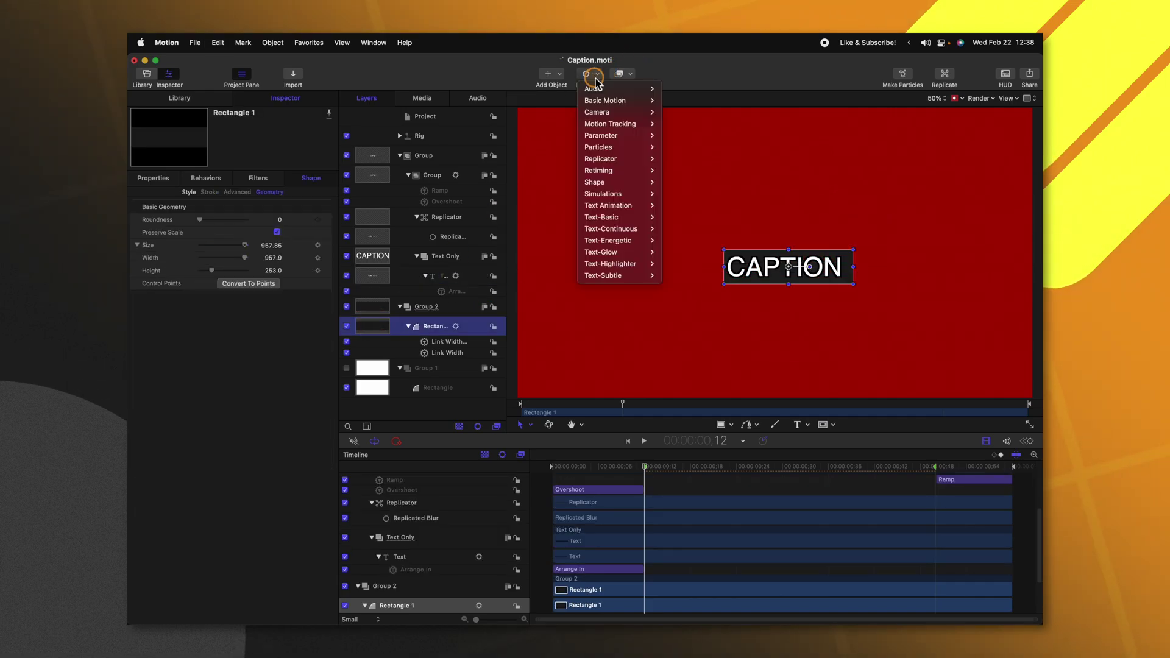
pyautogui.moveTo(607, 105)
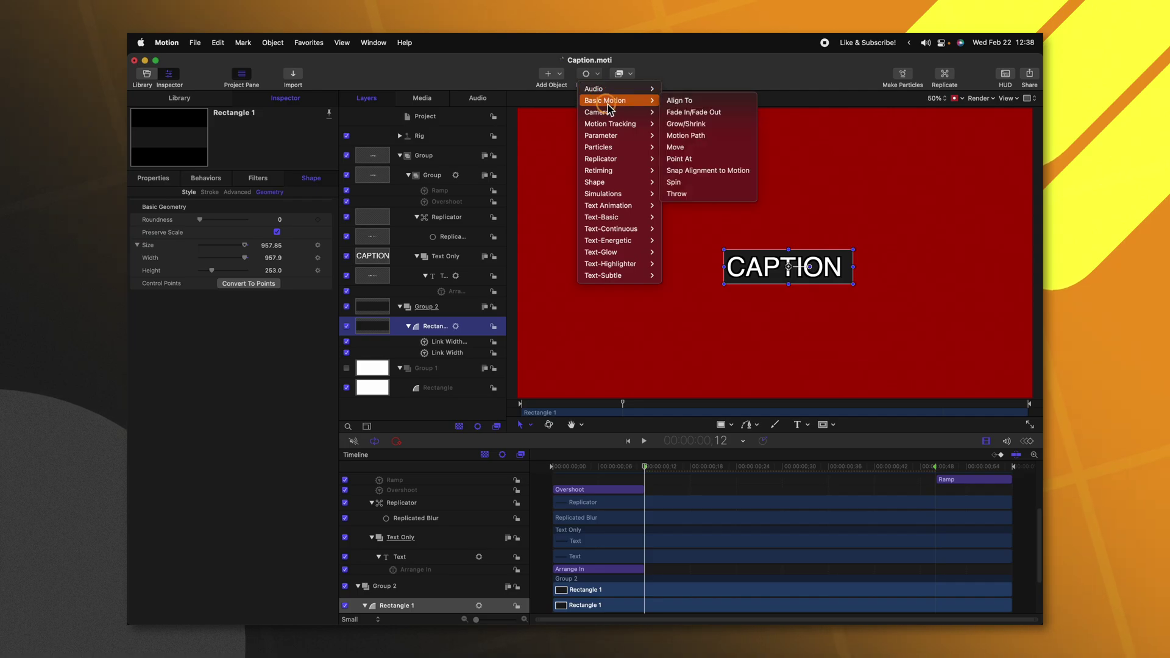
pyautogui.click(679, 101)
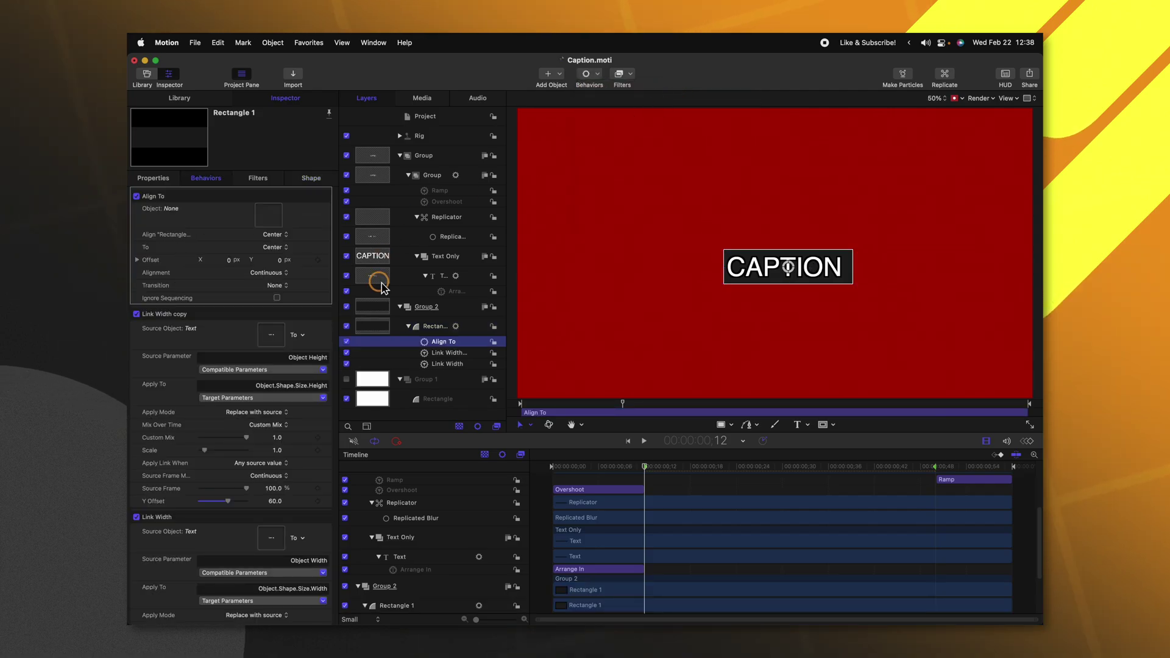
pyautogui.moveTo(382, 287); pyautogui.dragTo(272, 218)
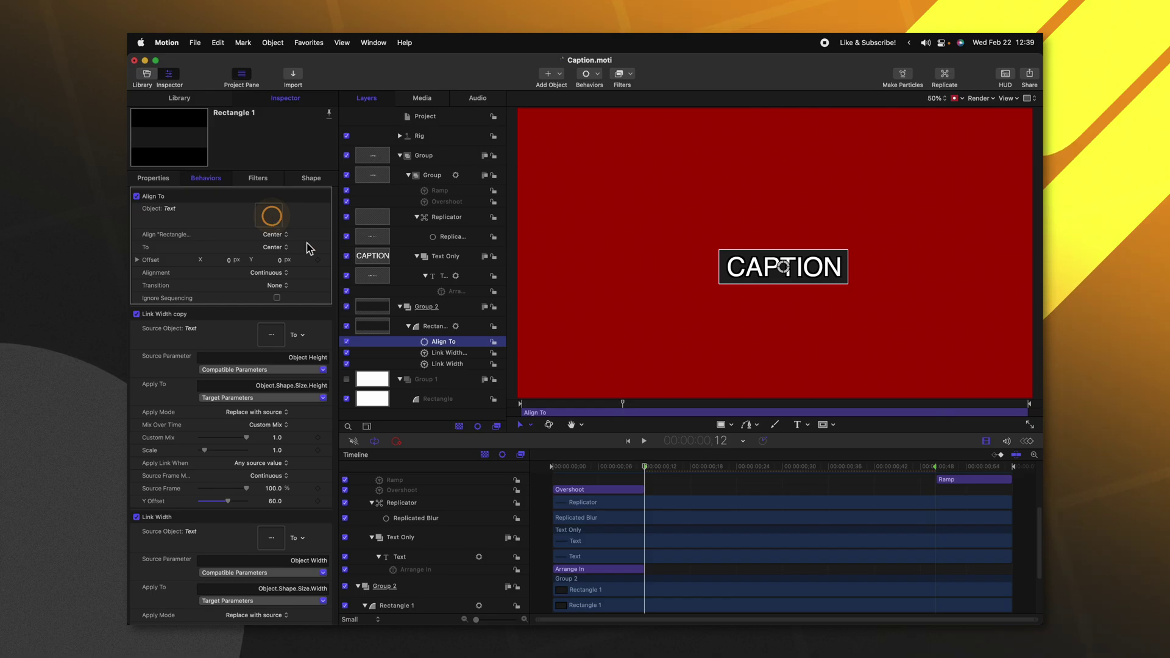
pyautogui.click(374, 276)
pyautogui.moveTo(751, 272); pyautogui.dragTo(789, 256)
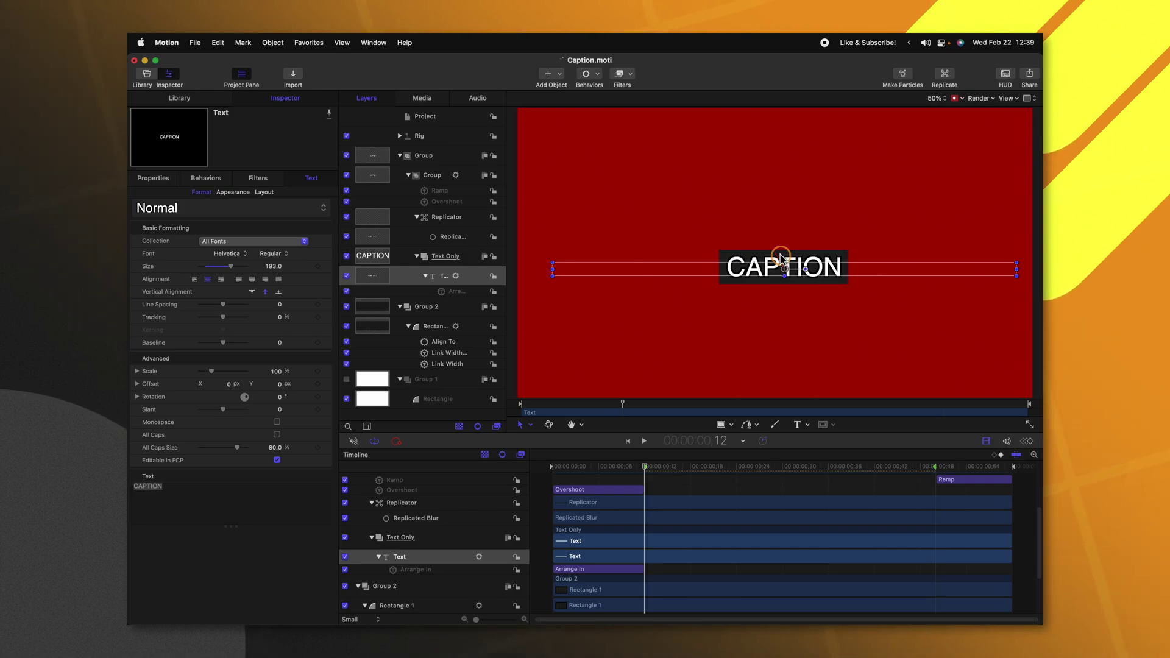
# - Round the background rectangle's corners to 27 and publish its Roundness parameter
pyautogui.click(364, 329)
pyautogui.moveTo(263, 216); pyautogui.dragTo(208, 227)
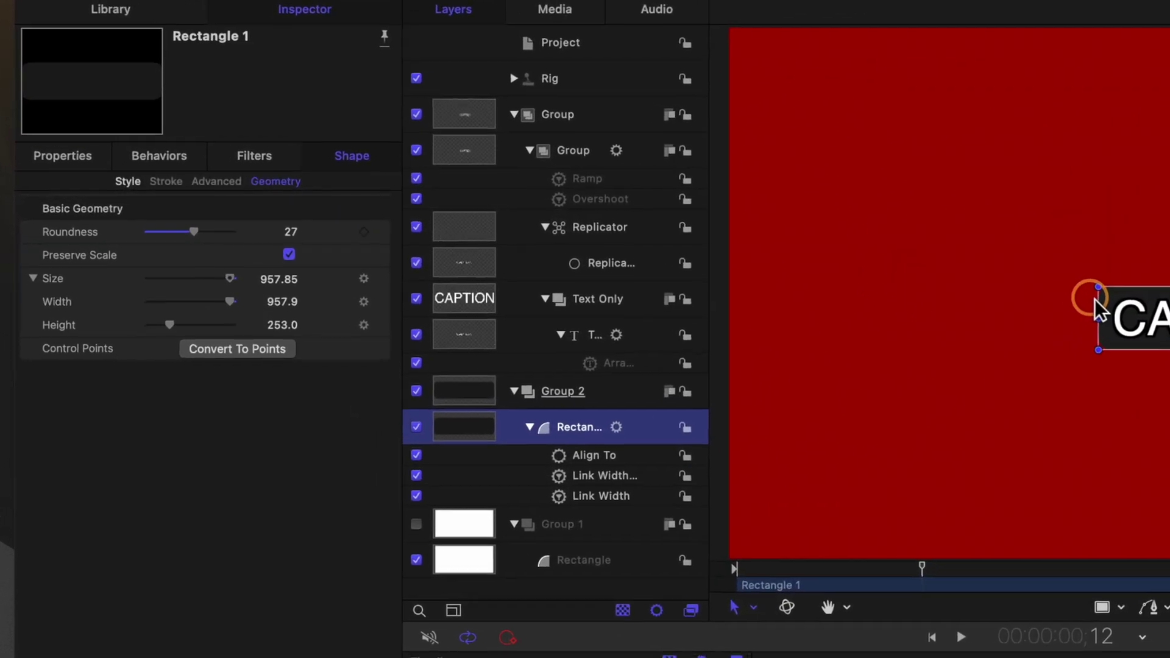
pyautogui.click(404, 234)
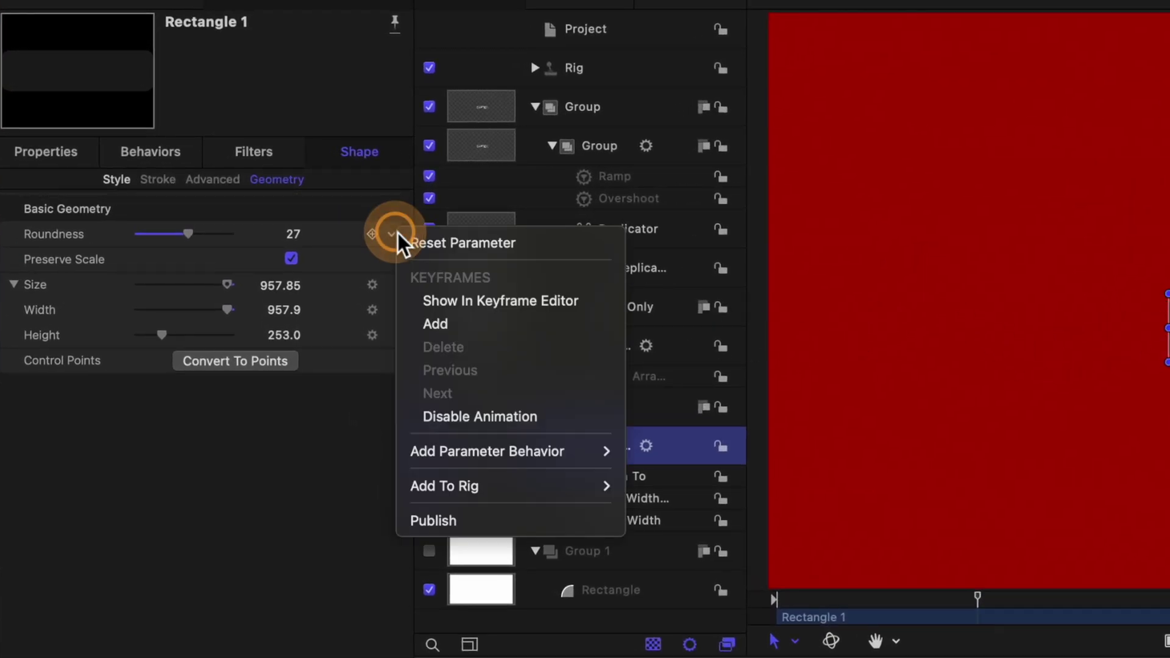
pyautogui.click(454, 519)
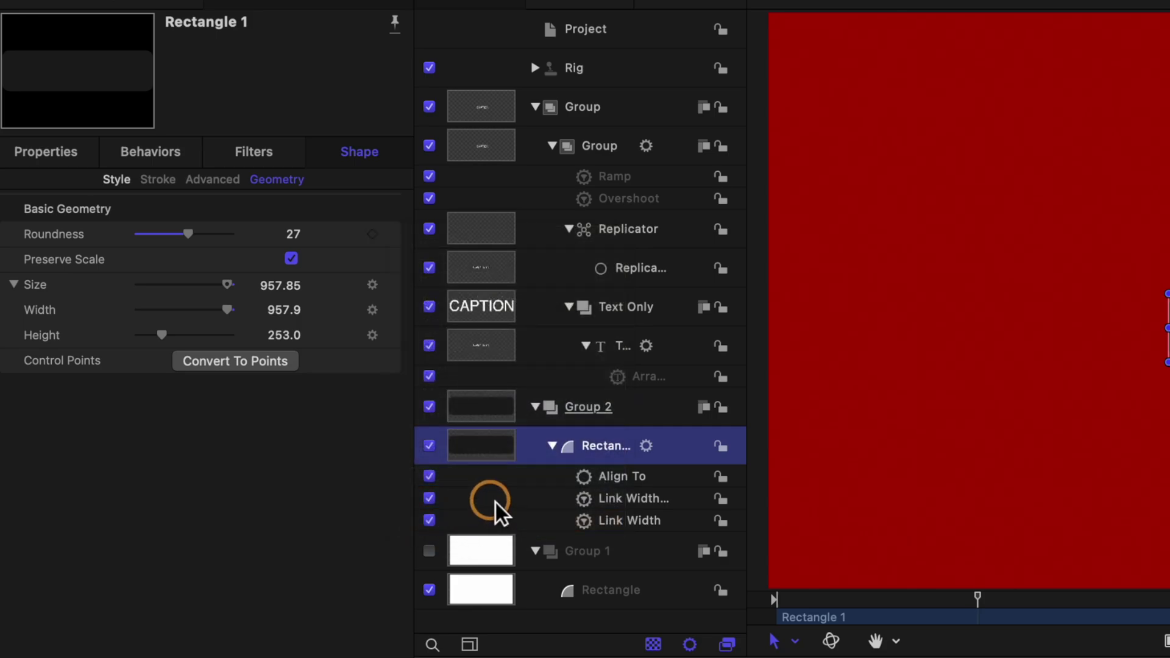
# - Publish the rectangle's Fill Color and Opacity parameters, then save the template
pyautogui.click(117, 179)
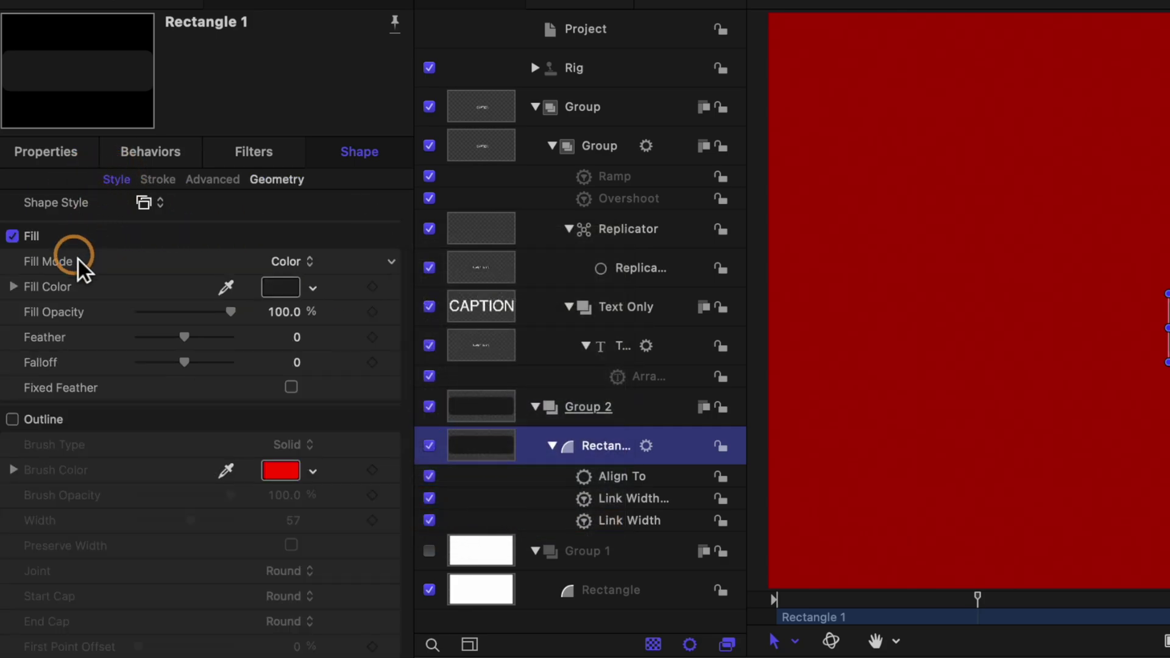
pyautogui.click(400, 292)
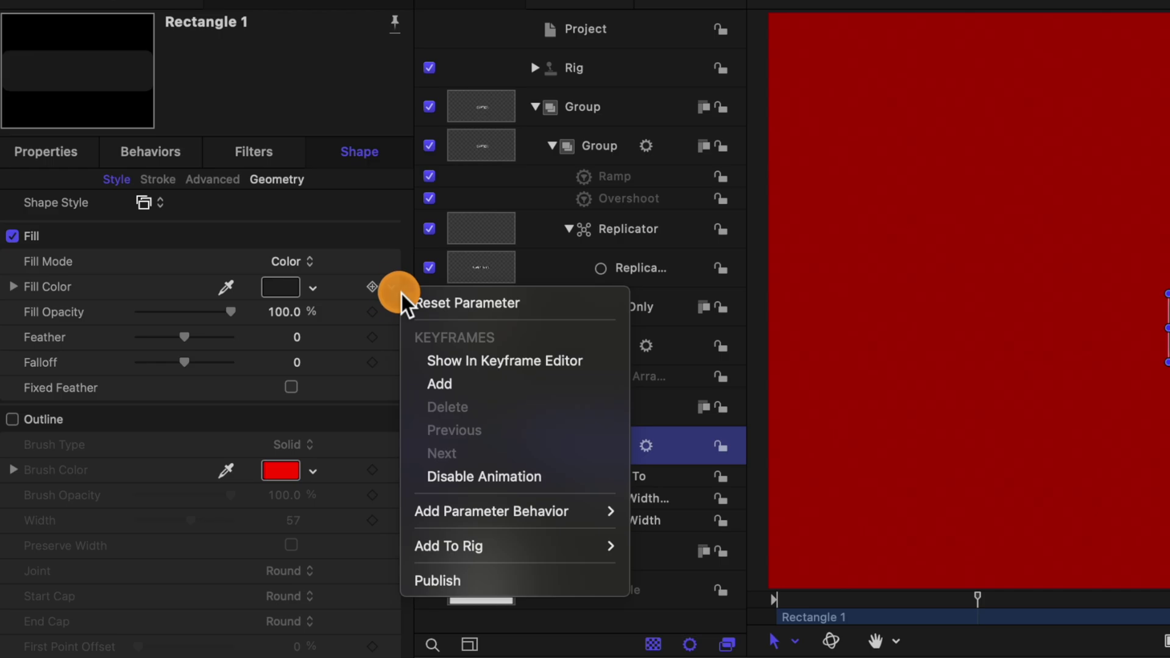
pyautogui.click(459, 576)
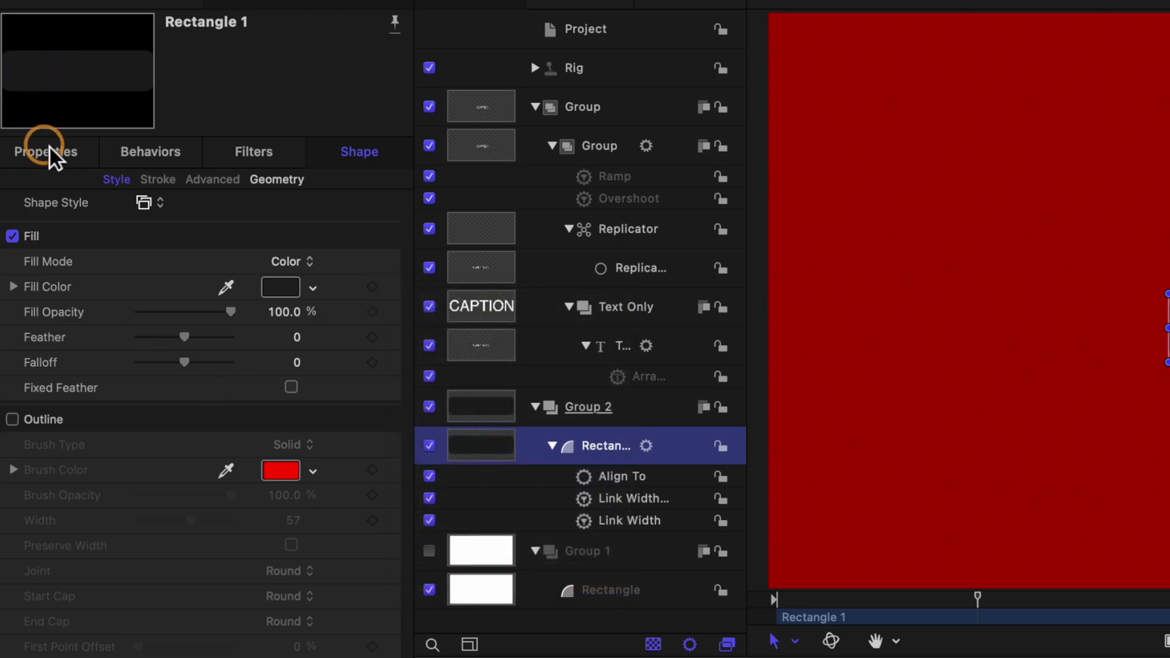
pyautogui.click(50, 150)
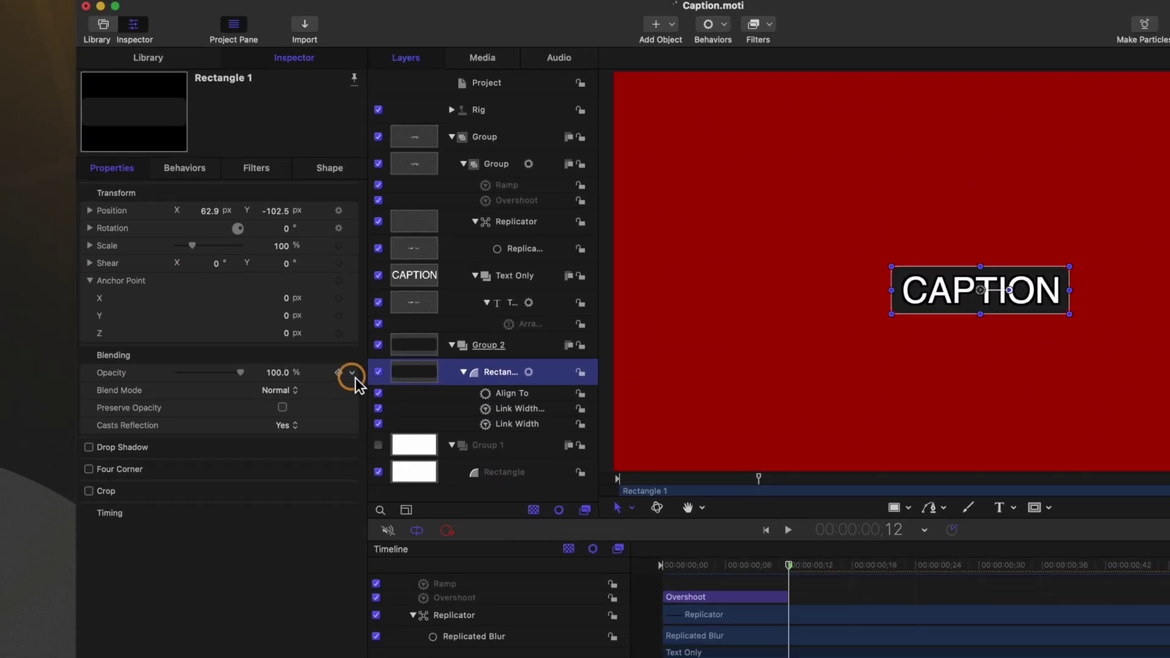
pyautogui.click(380, 446)
pyautogui.click(364, 477)
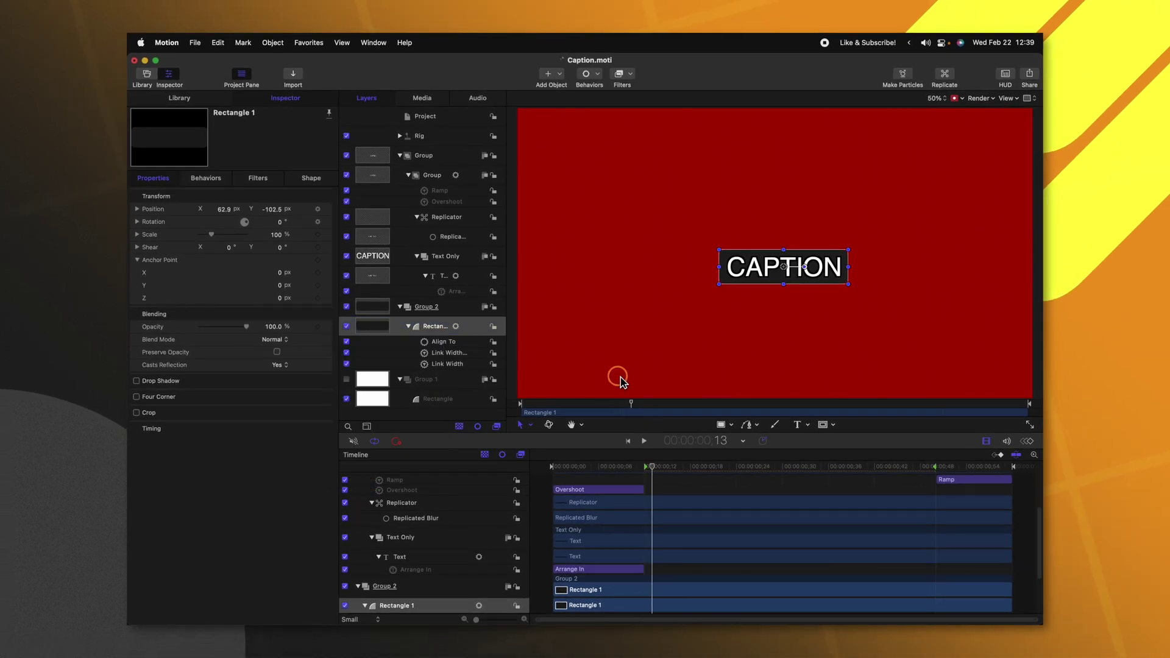
pyautogui.press('super+s')
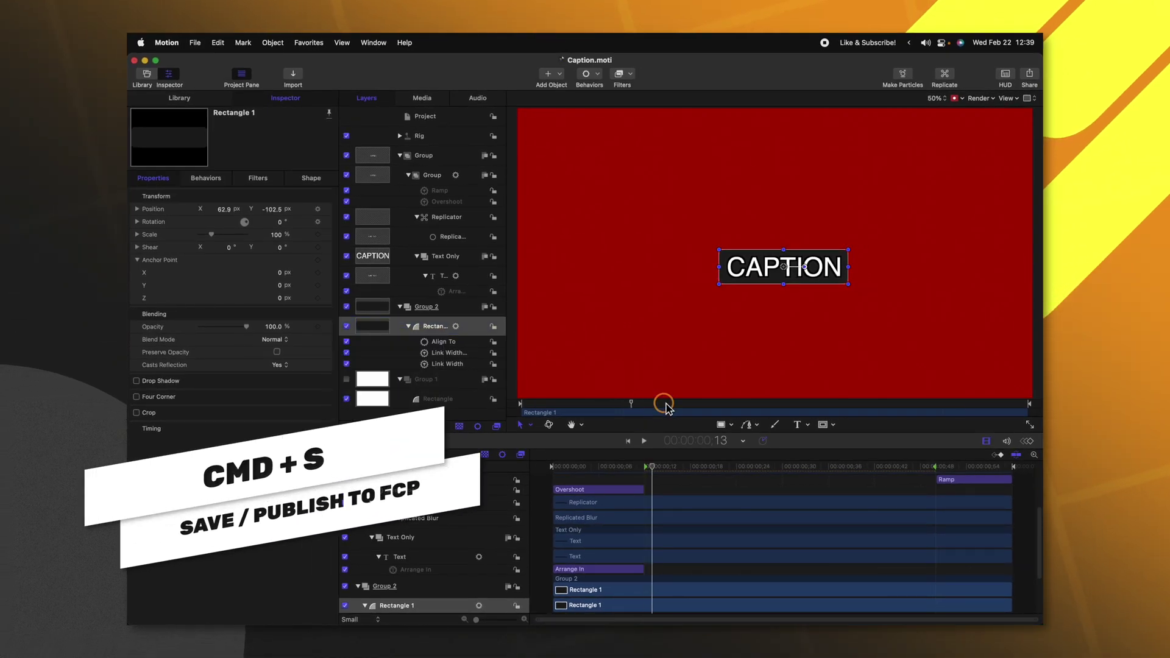
pyautogui.click(515, 594)
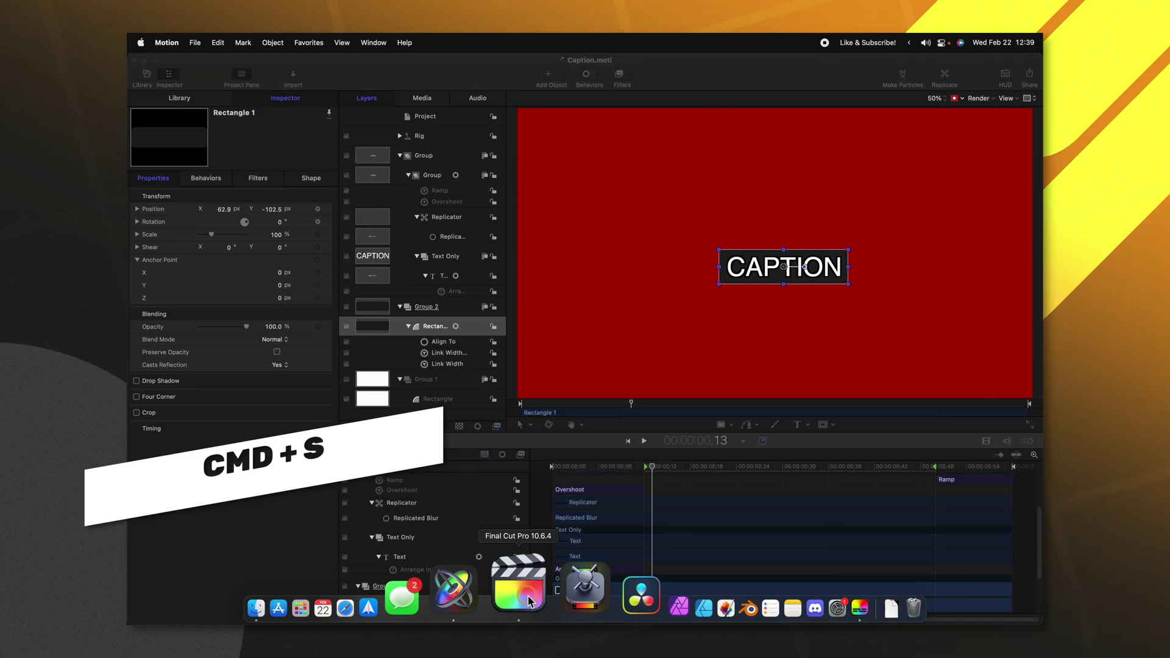
# - Delete the old caption clips and generate new captions by sharing the Tutorial to Captionator
pyautogui.moveTo(428, 456); pyautogui.dragTo(164, 444)
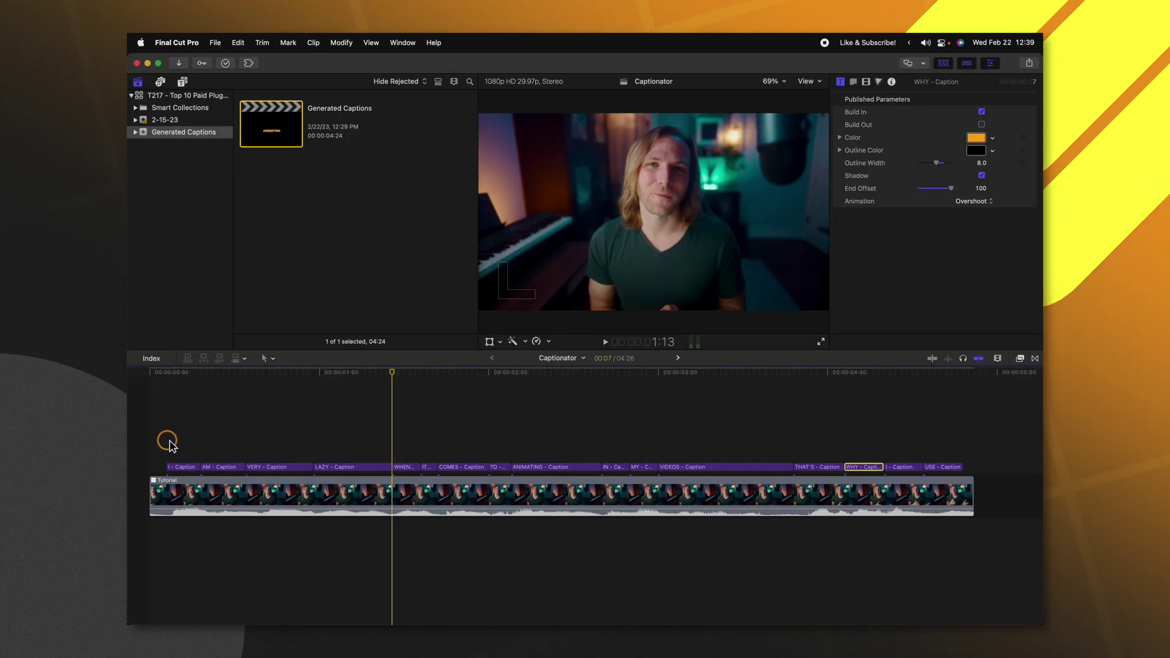
pyautogui.press('Delete')
pyautogui.click(1029, 63)
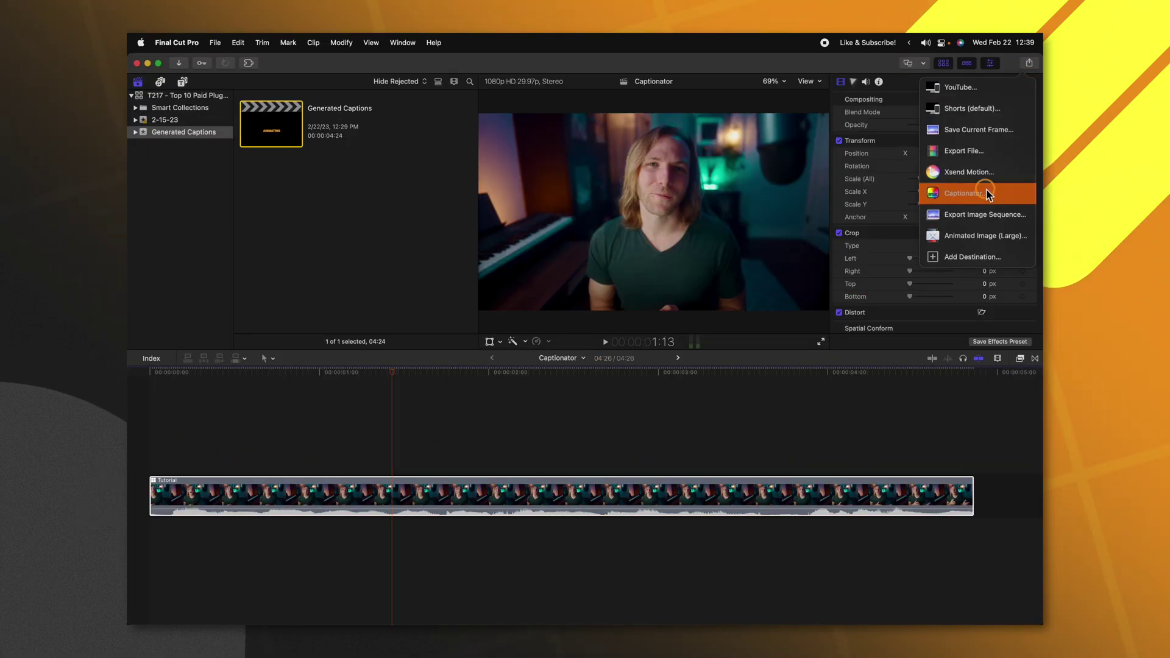
pyautogui.click(962, 195)
pyautogui.click(759, 361)
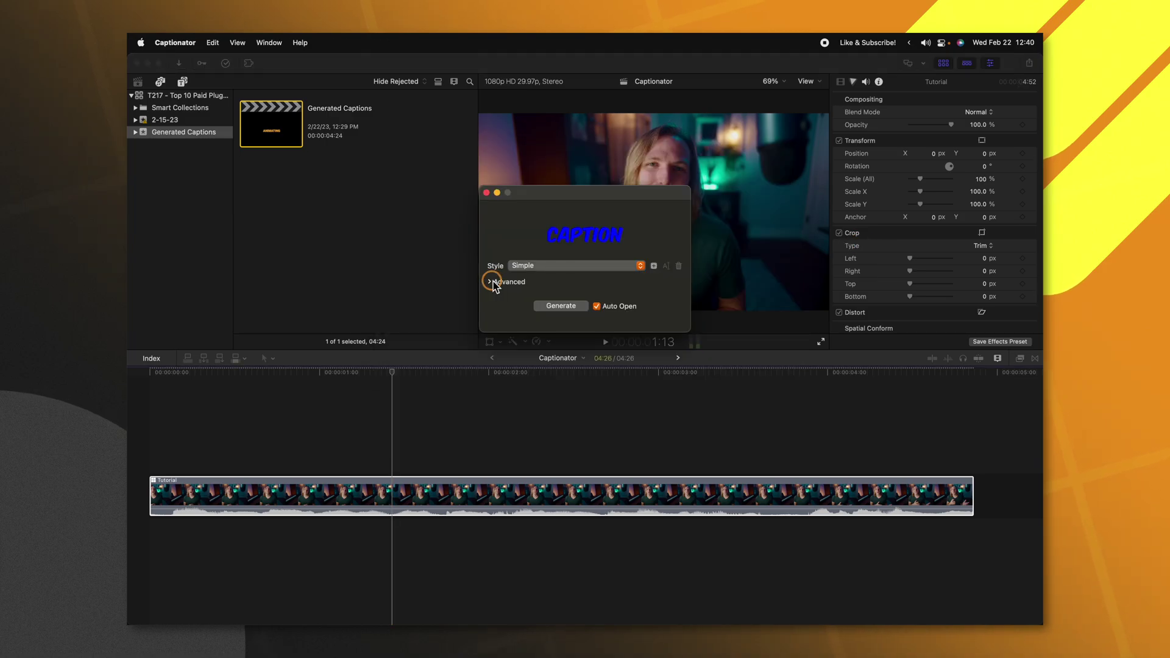
pyautogui.click(559, 265)
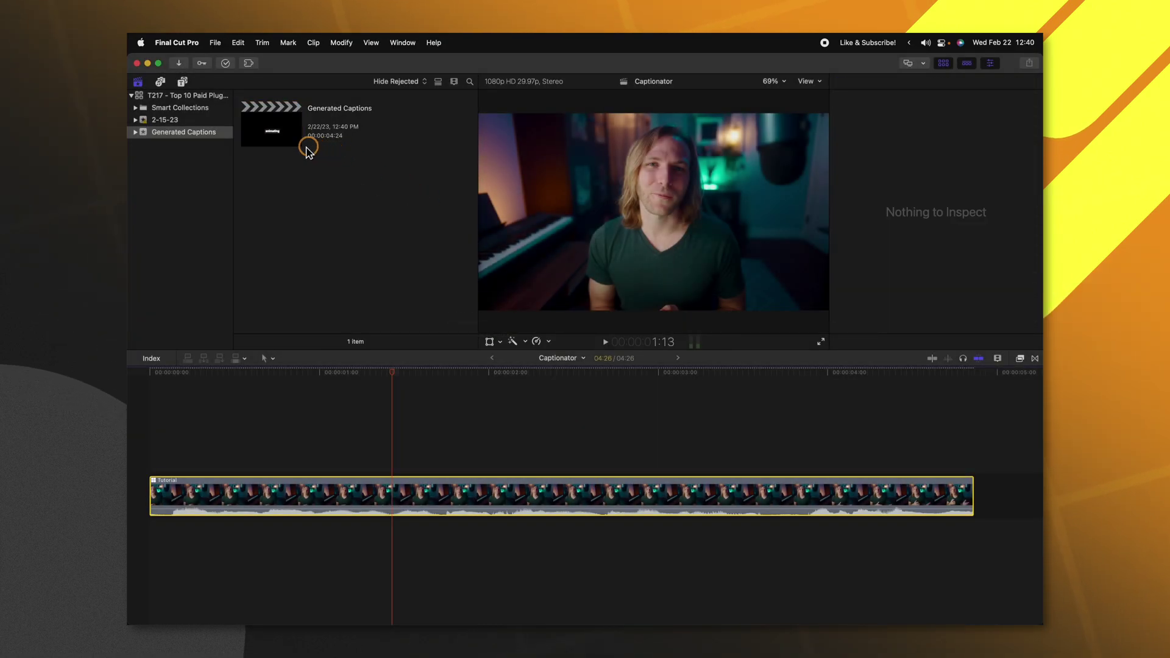
# - Copy all clips from the Generated Captions project and paste them above the Tutorial clip
pyautogui.doubleClick(308, 149)
pyautogui.press('super+a')
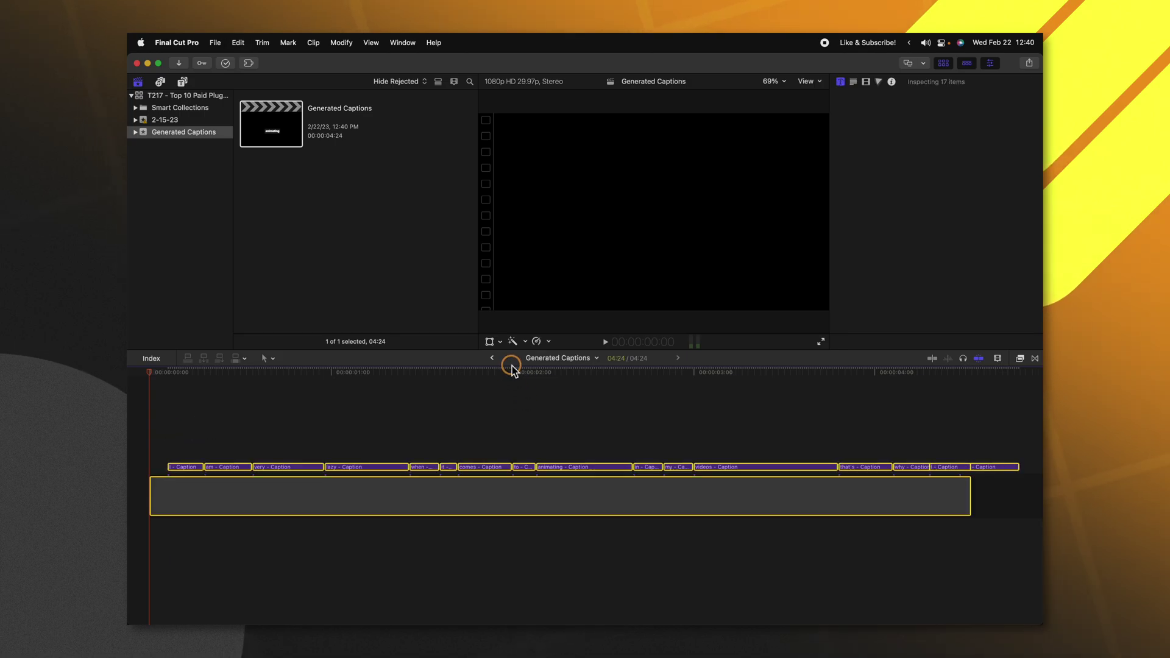
pyautogui.click(492, 358)
pyautogui.press('super+v')
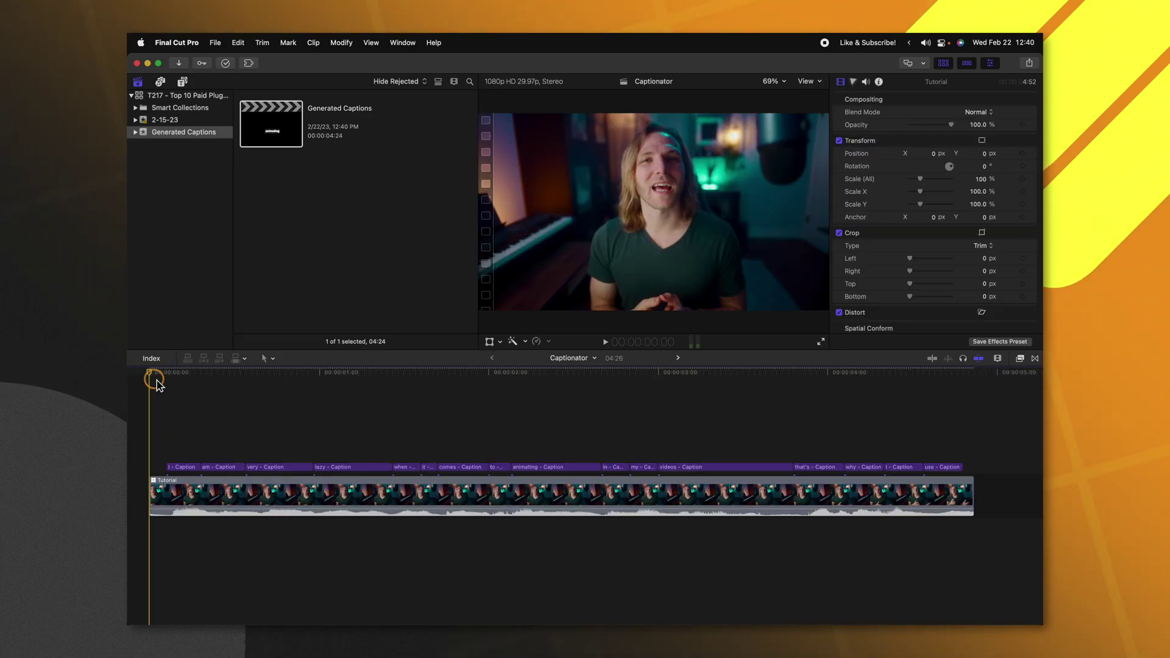
pyautogui.click(178, 373)
# - Play the Tutorial from the start to watch captions animate on the dark box
pyautogui.moveTo(197, 375); pyautogui.dragTo(205, 377)
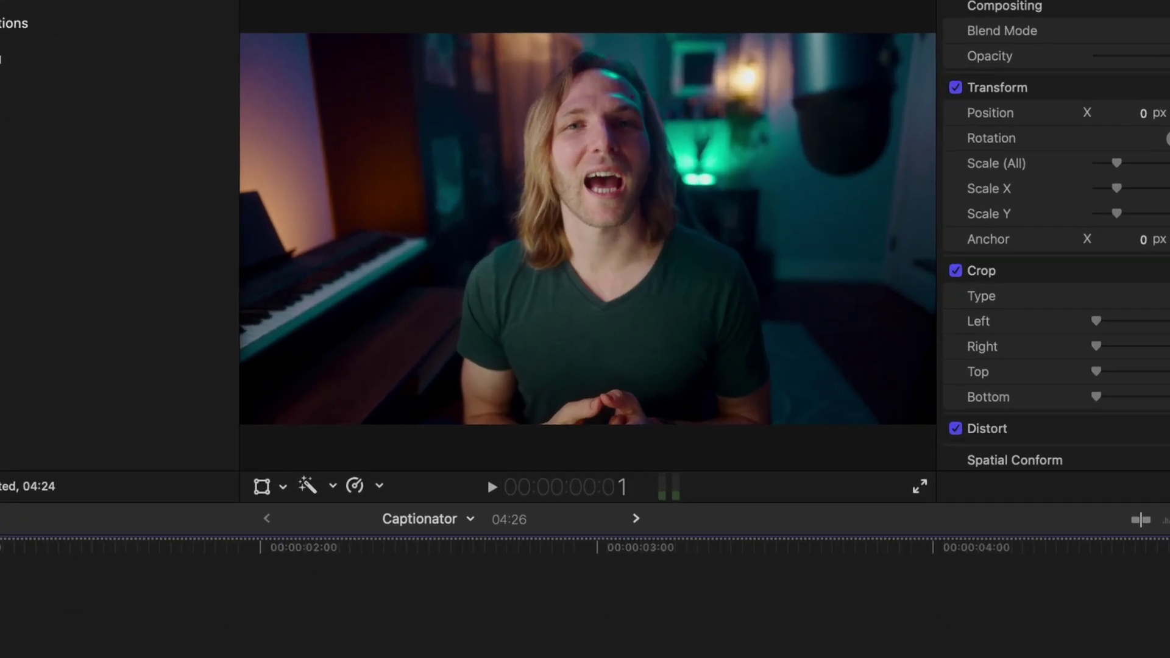
pyautogui.press('space')
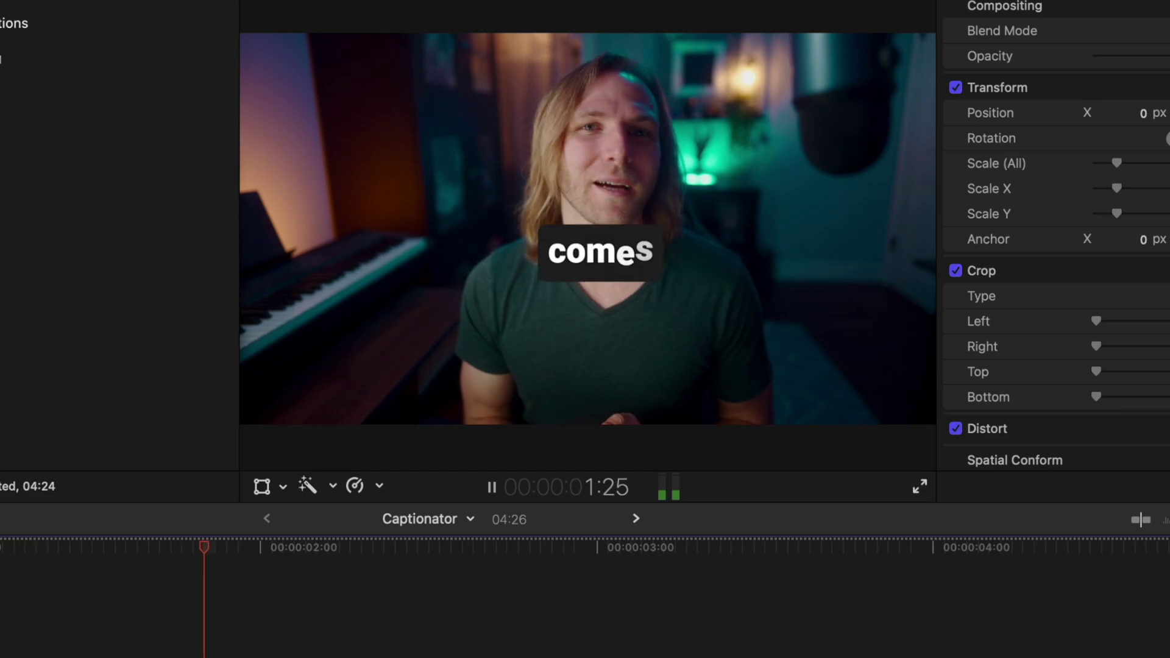